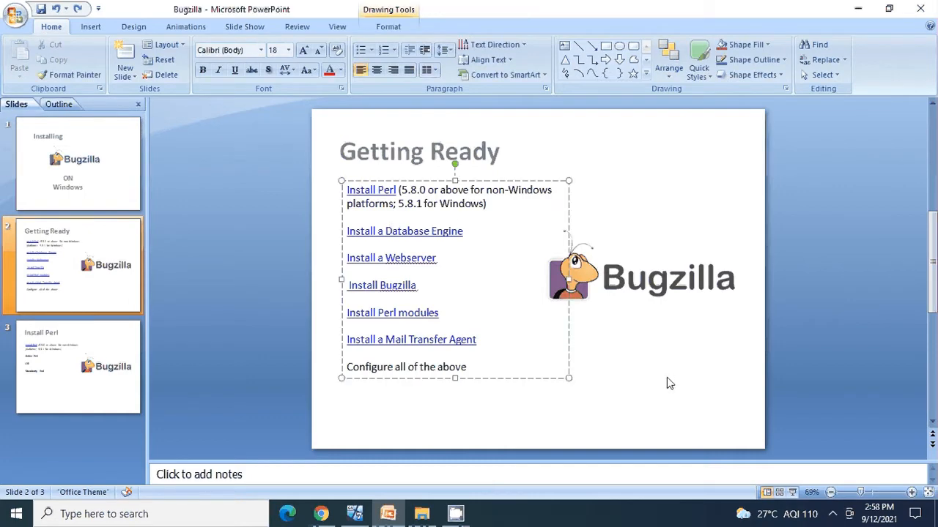
# Leave the Getting Ready slide and bring the Windows Server VirtualBox window to the front
pyautogui.click(666, 377)
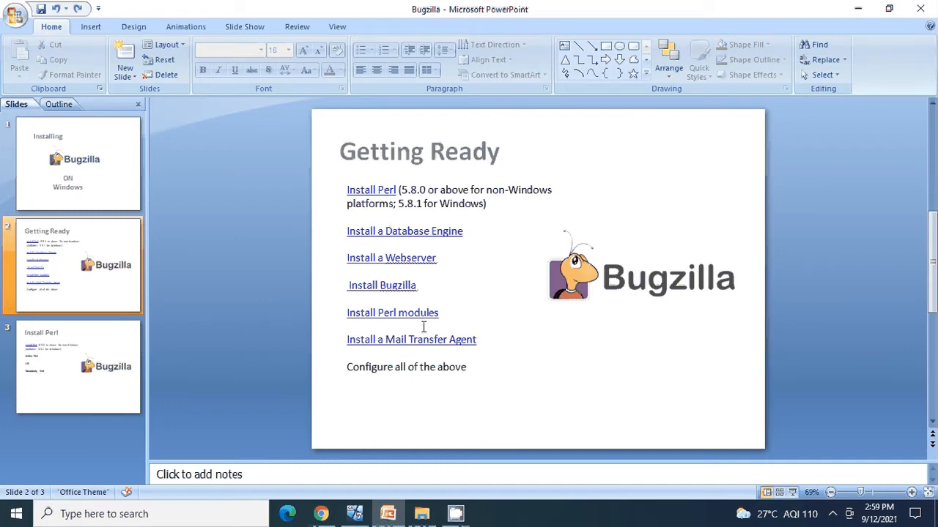
pyautogui.click(354, 514)
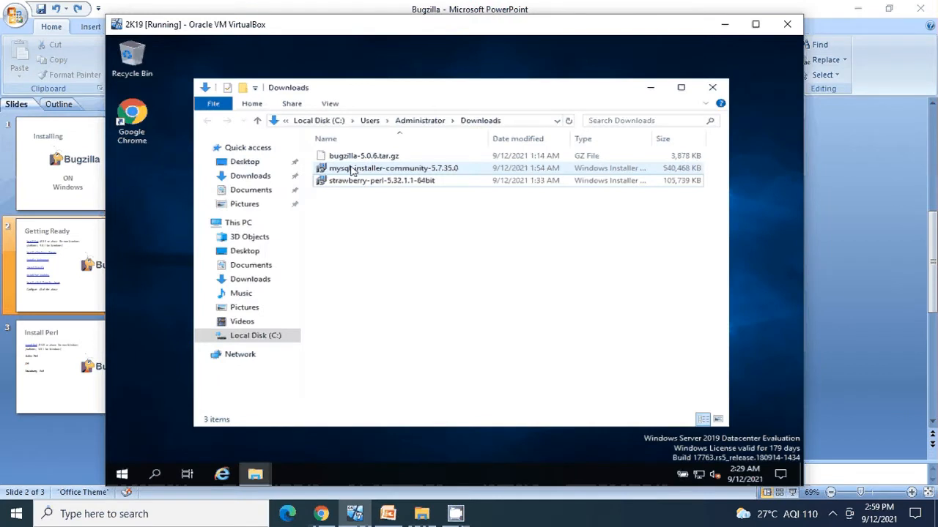
# Run mysql-installer-community-5.7.35.0 from Downloads using its context-menu Install option
pyautogui.click(352, 171)
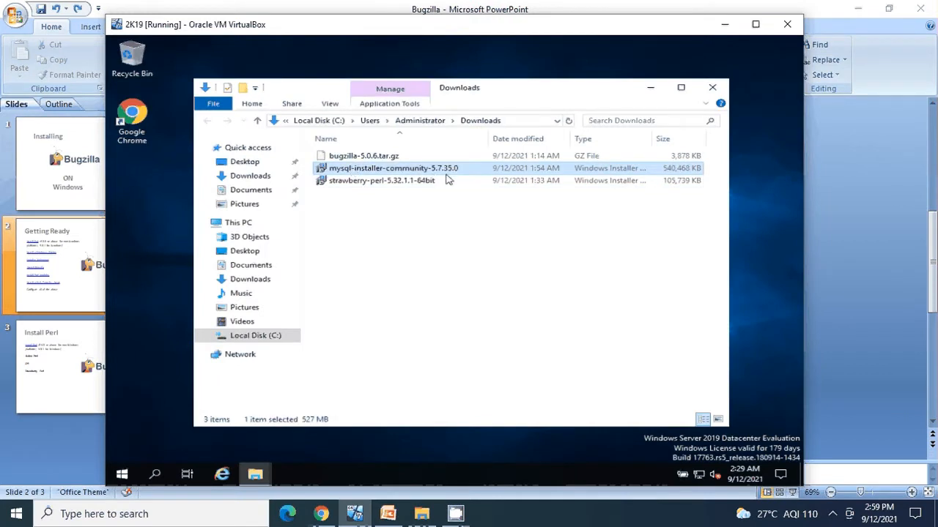
pyautogui.rightClick(429, 173)
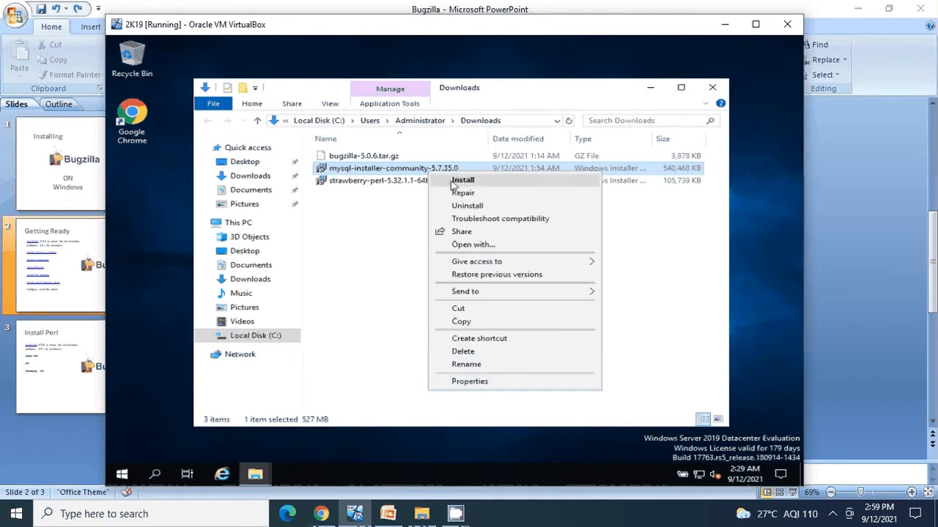
pyautogui.click(461, 181)
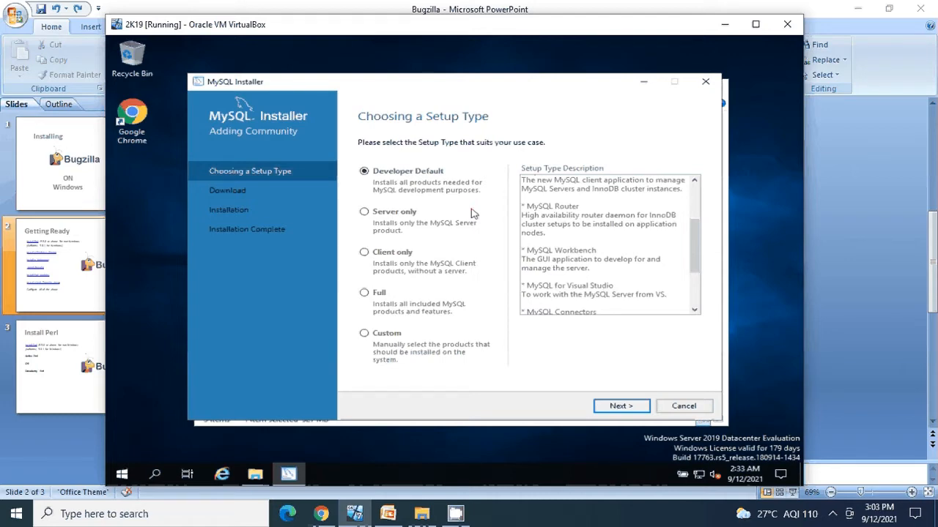
# Choose the Custom setup type and queue MySQL Server 5.7.35 - X64 for installation
pyautogui.click(362, 336)
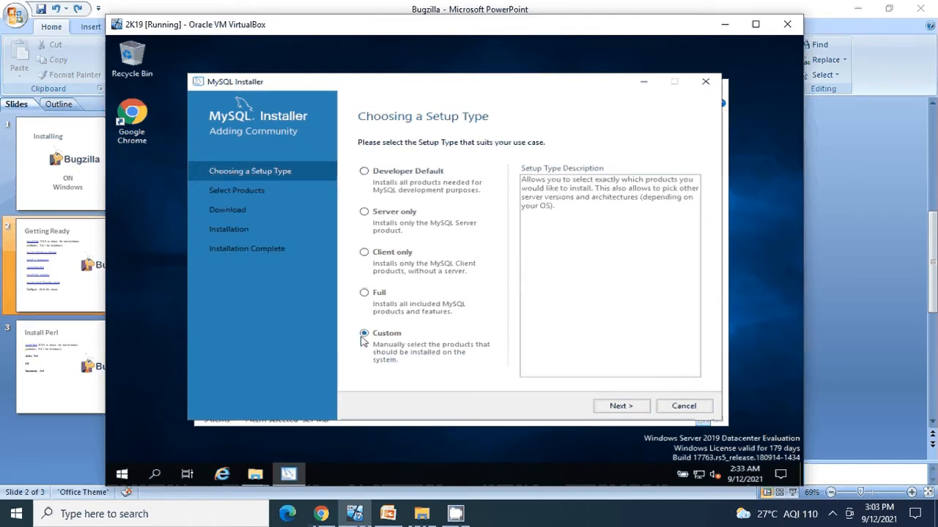
pyautogui.click(631, 408)
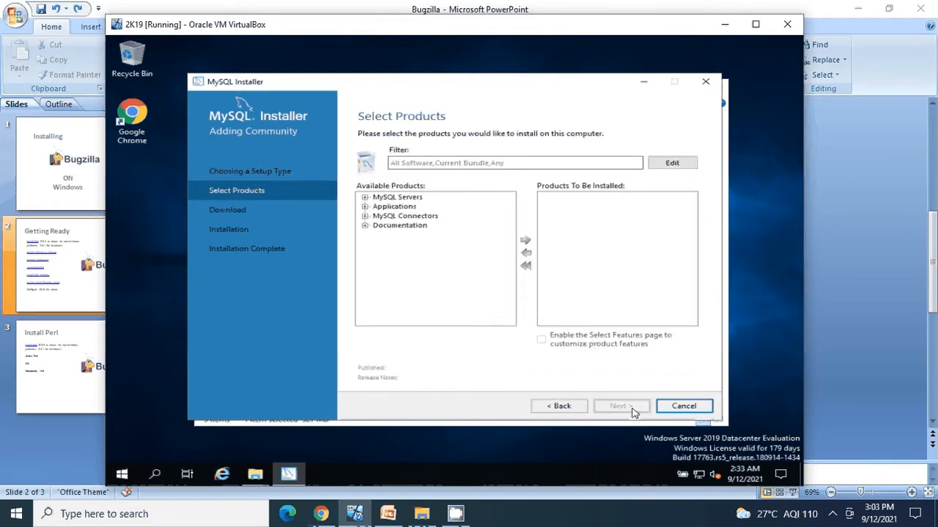
pyautogui.click(365, 198)
pyautogui.click(378, 207)
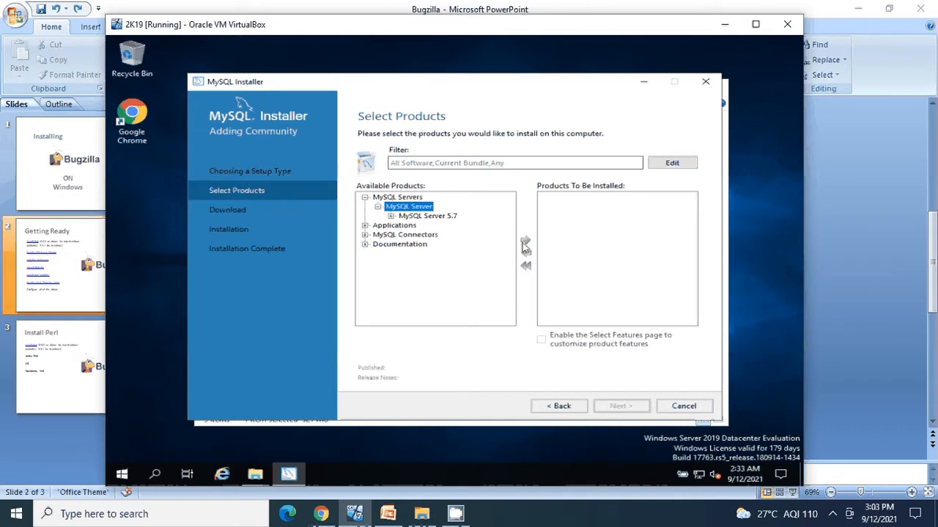
pyautogui.click(414, 217)
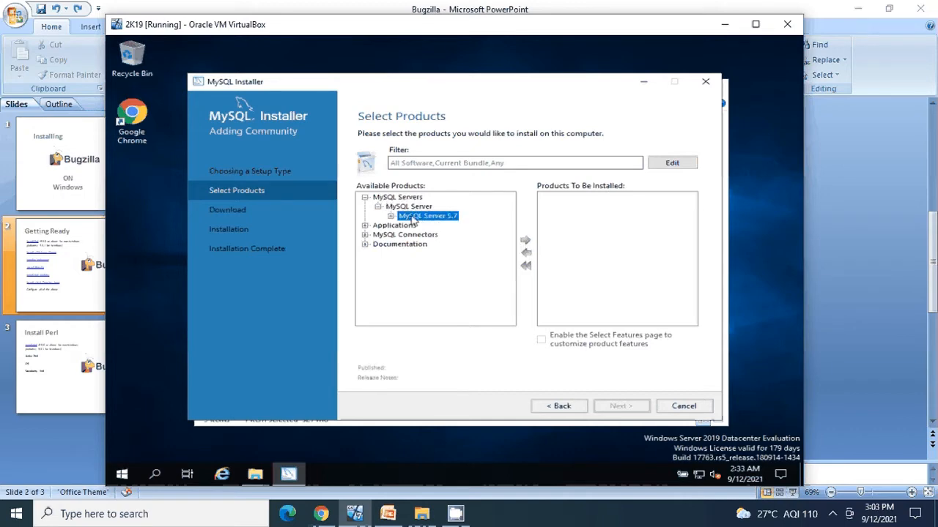
pyautogui.click(390, 216)
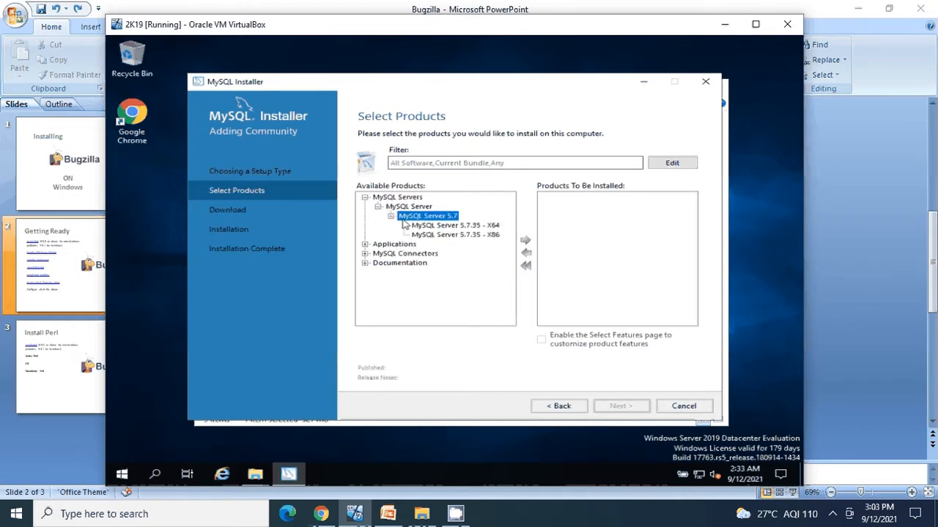
pyautogui.click(443, 227)
pyautogui.click(526, 242)
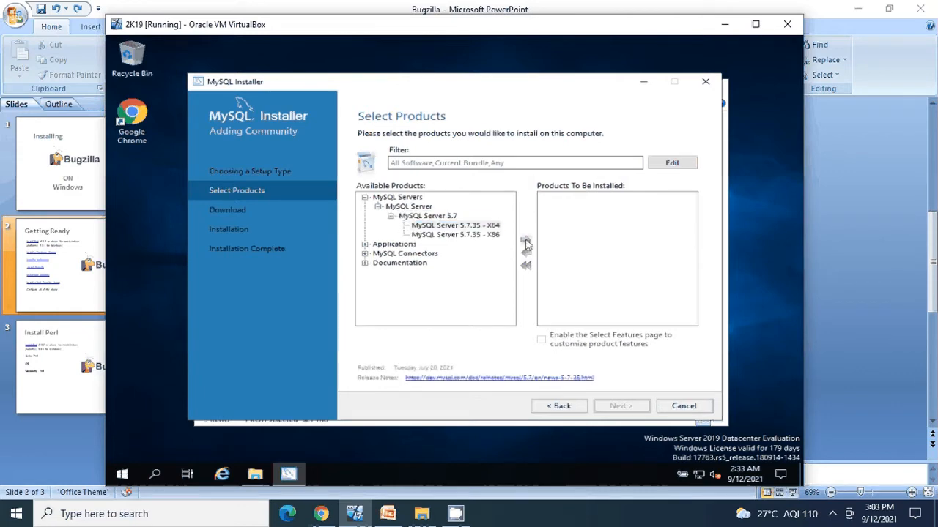
pyautogui.click(394, 246)
# Add MySQL Shell 8.0.26 - X64 from Applications to the products to be installed
pyautogui.click(365, 245)
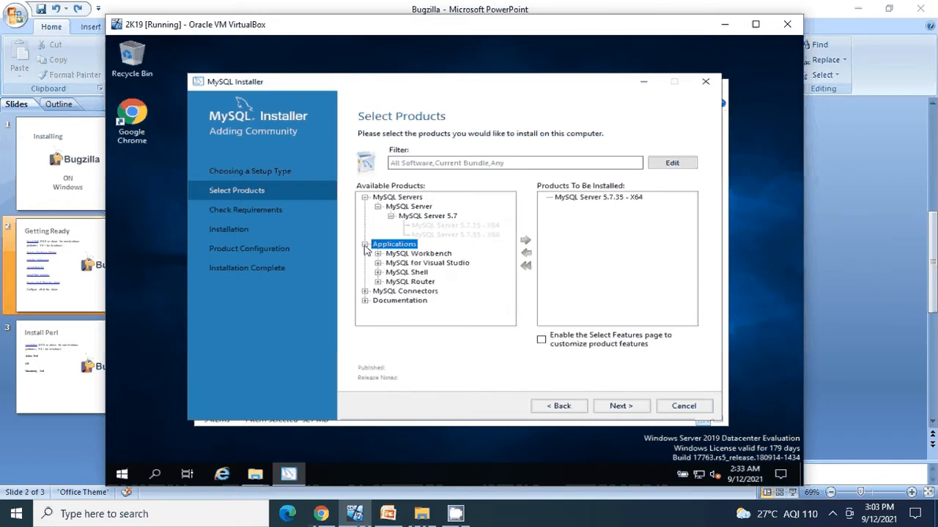
pyautogui.click(407, 273)
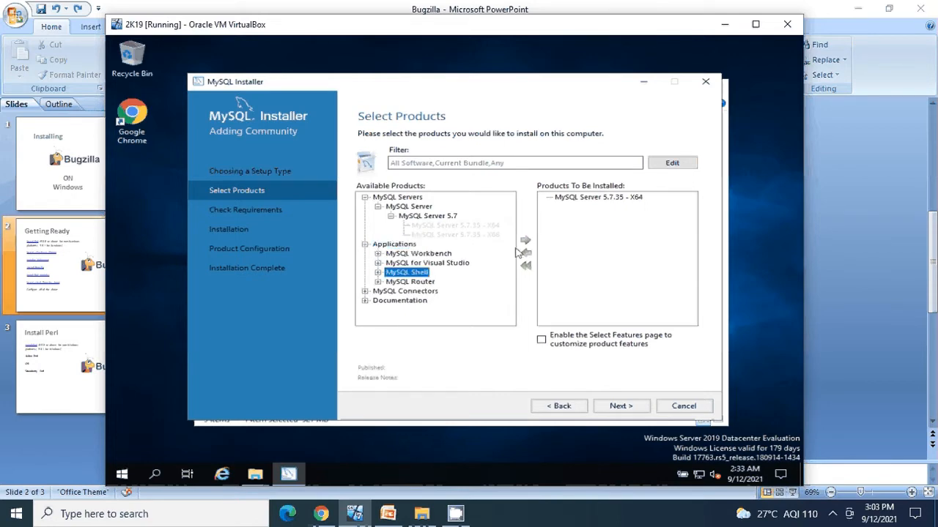
pyautogui.click(379, 273)
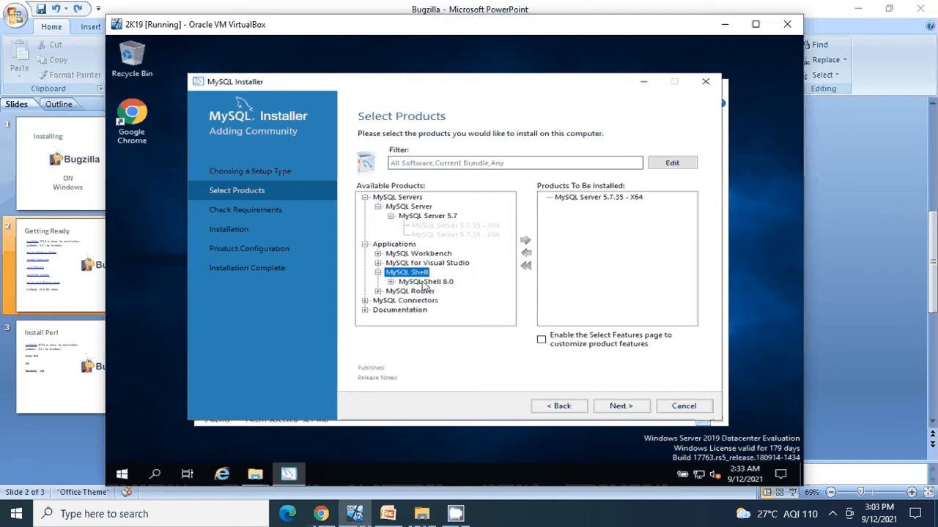
pyautogui.click(423, 284)
pyautogui.click(391, 282)
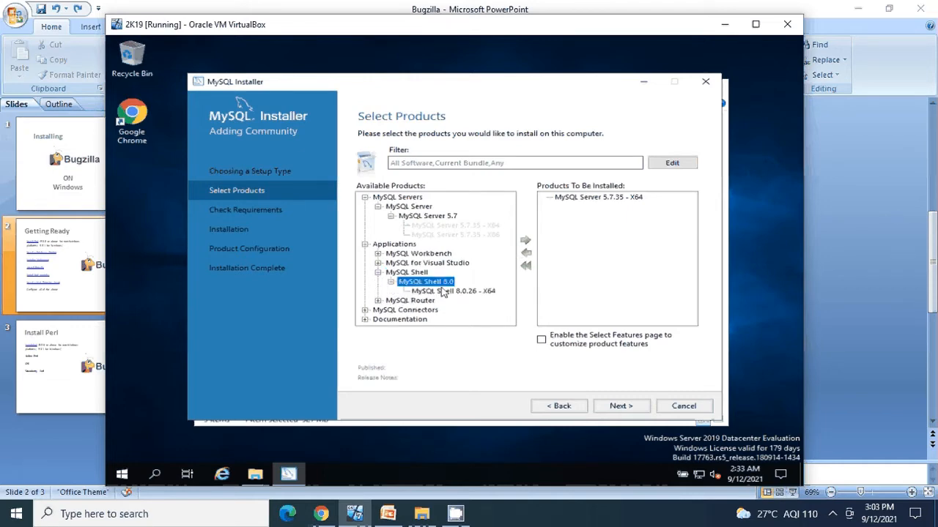
pyautogui.click(442, 291)
pyautogui.click(526, 240)
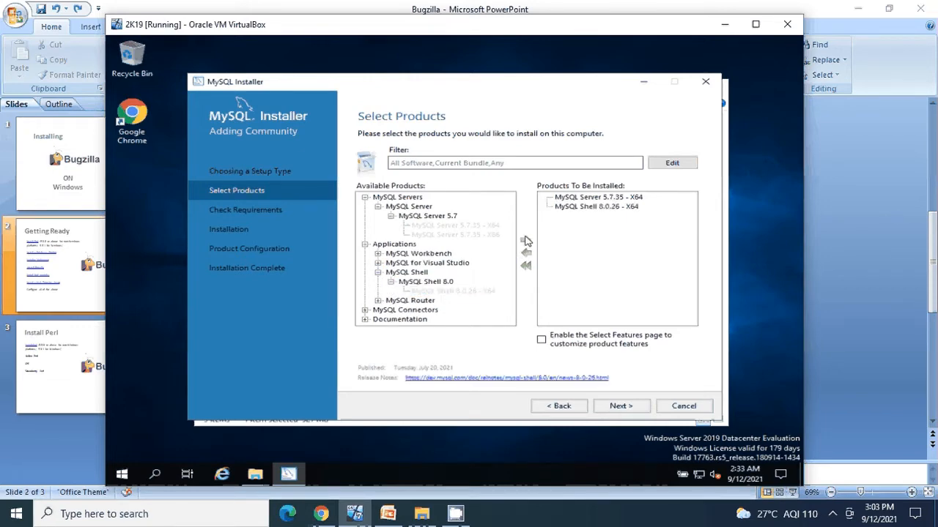
# Add MySQL Router 8.0.26 - X64 to the install list and collapse Applications
pyautogui.click(378, 301)
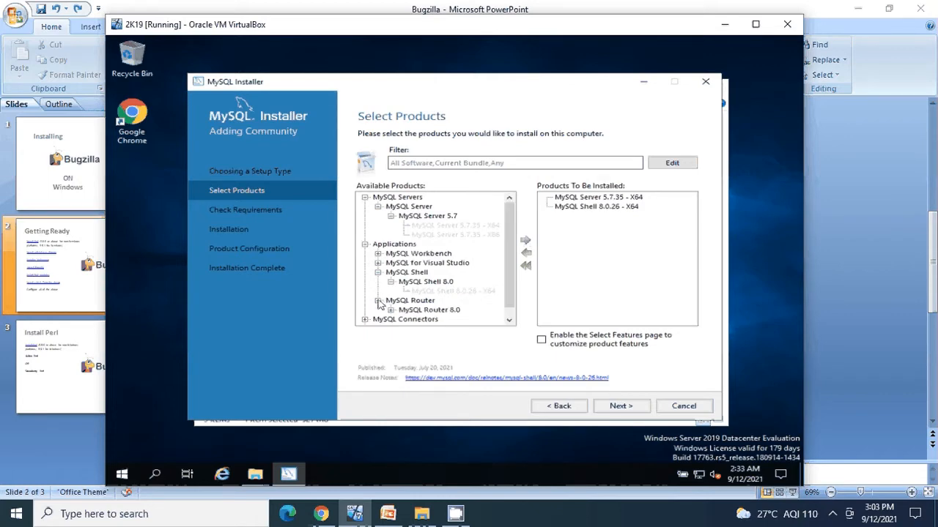
pyautogui.click(402, 310)
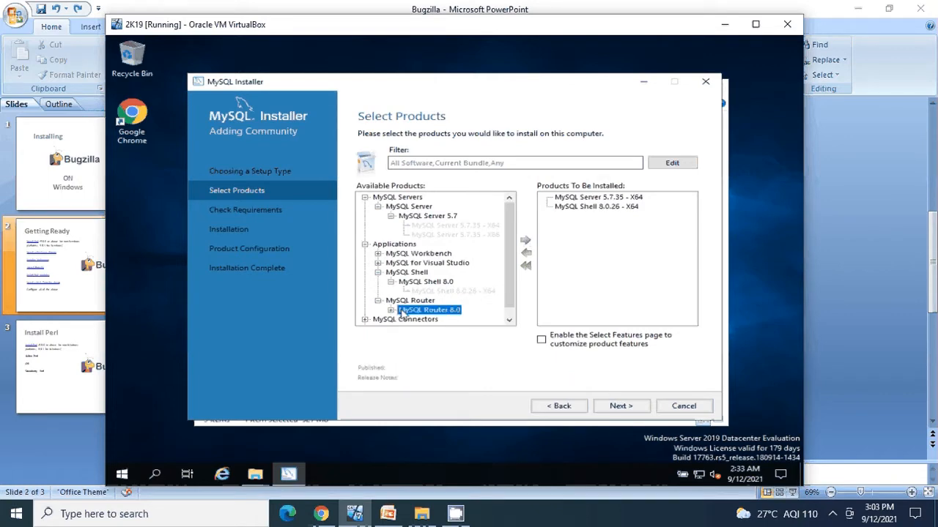
pyautogui.click(391, 310)
pyautogui.scroll(-1, 510, 310)
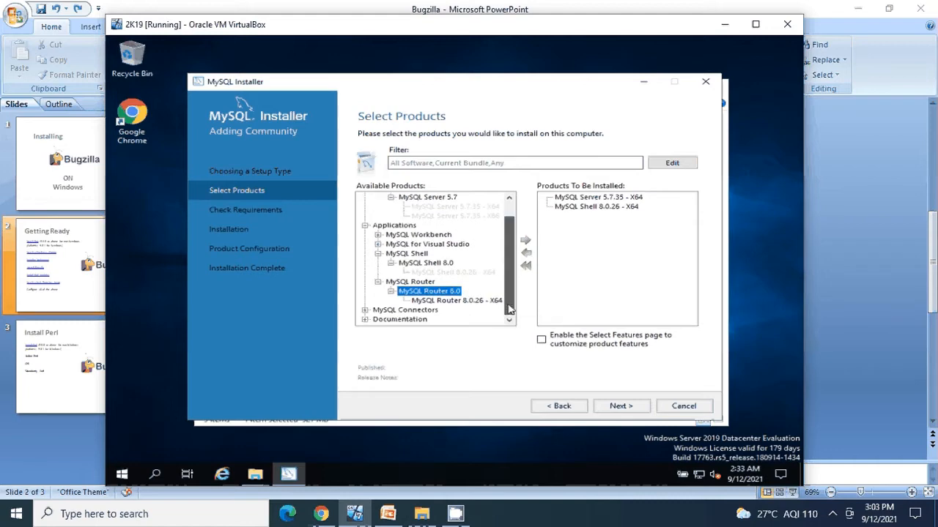
pyautogui.click(469, 300)
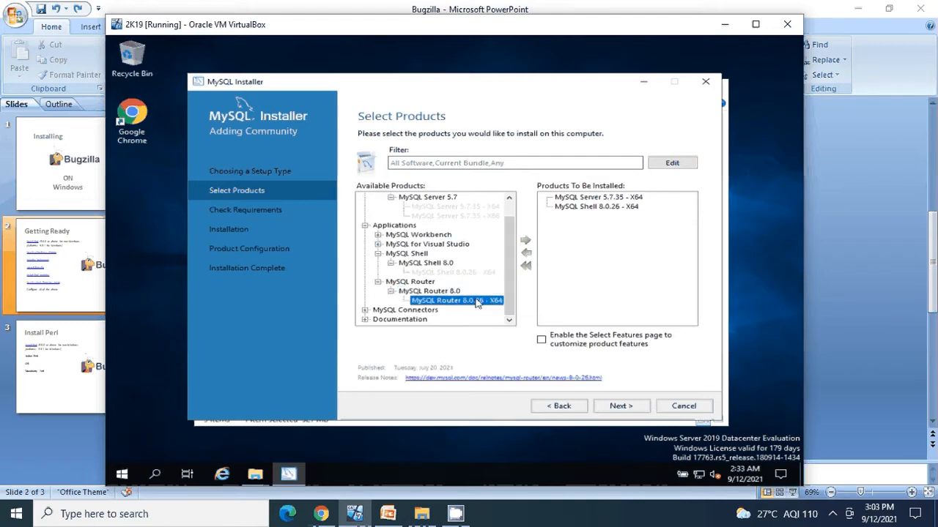
pyautogui.click(526, 240)
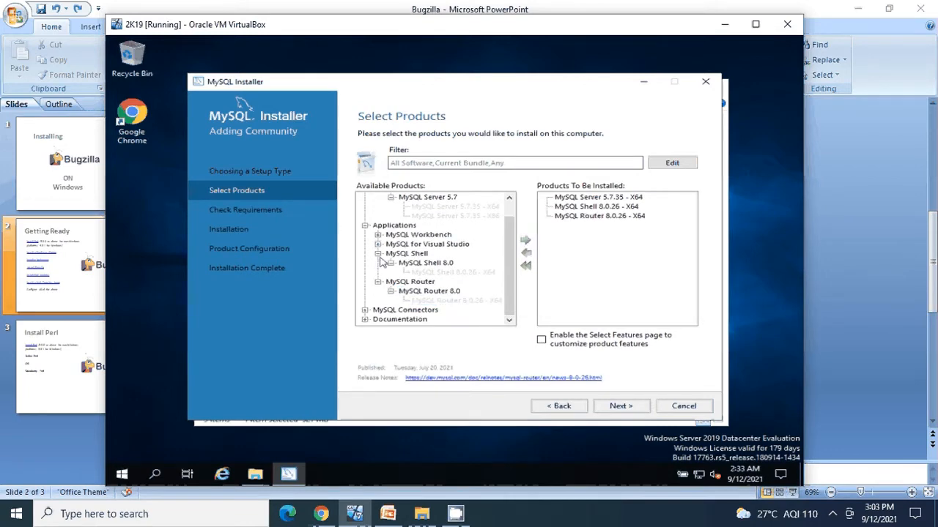
pyautogui.click(365, 226)
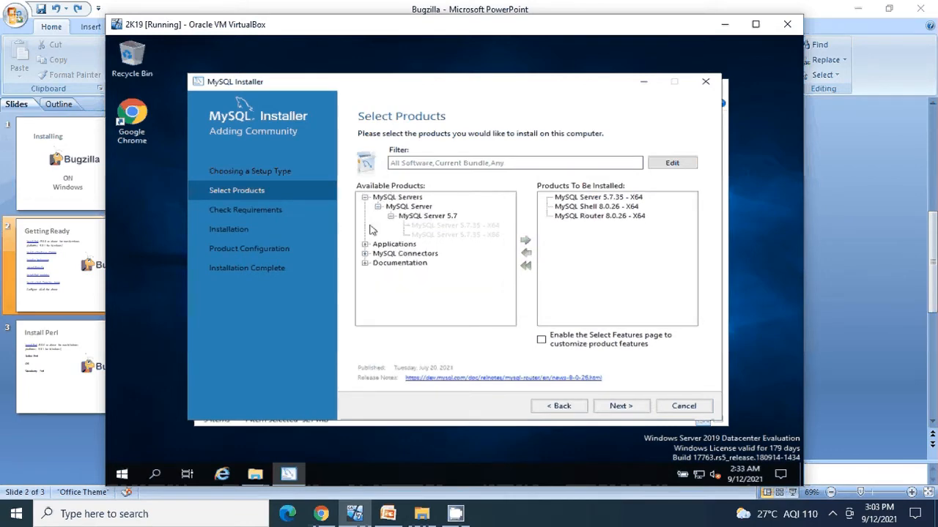
# Add Connector/ODBC 8.0.26 - X64 from MySQL Connectors to the install list
pyautogui.click(364, 253)
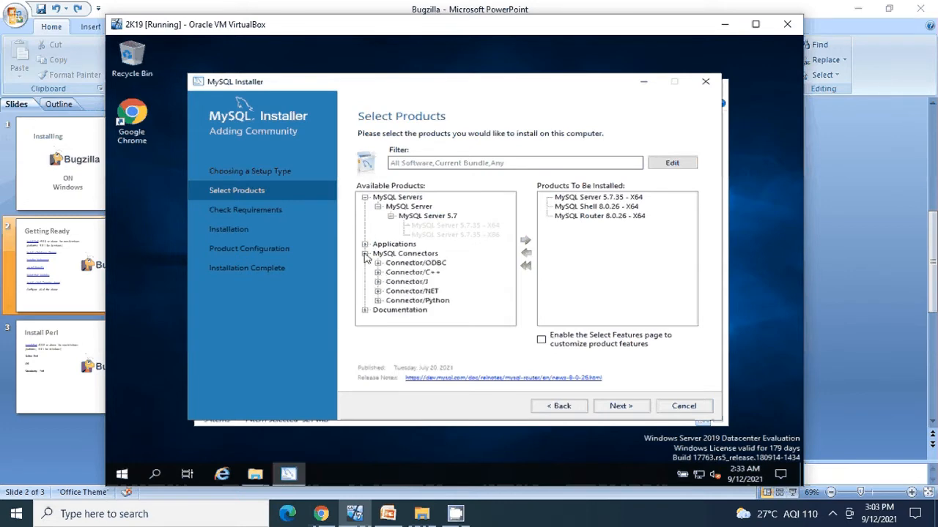
pyautogui.click(414, 263)
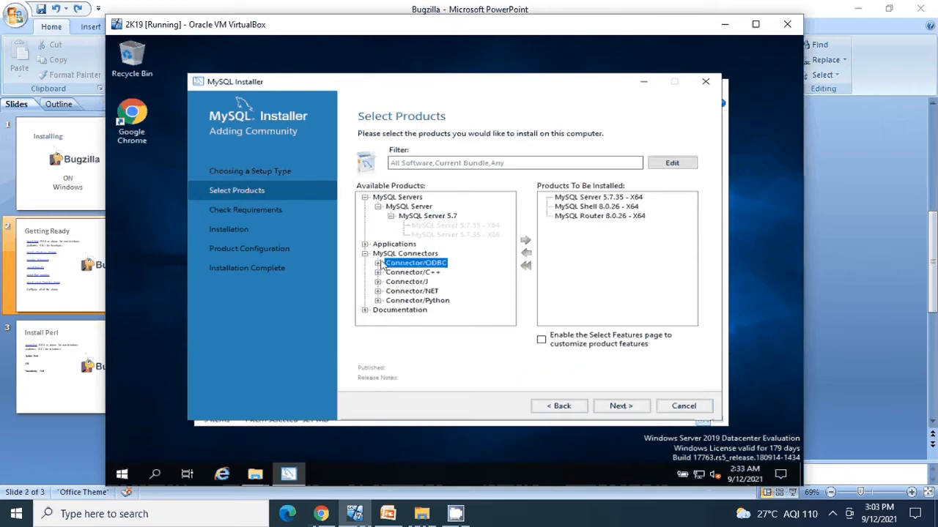
pyautogui.click(378, 263)
pyautogui.doubleClick(417, 272)
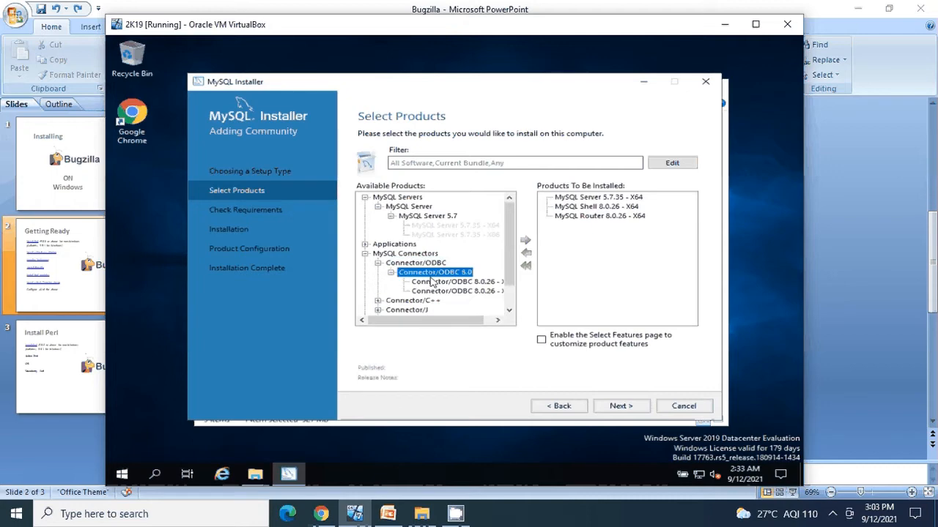
pyautogui.click(434, 282)
pyautogui.click(523, 243)
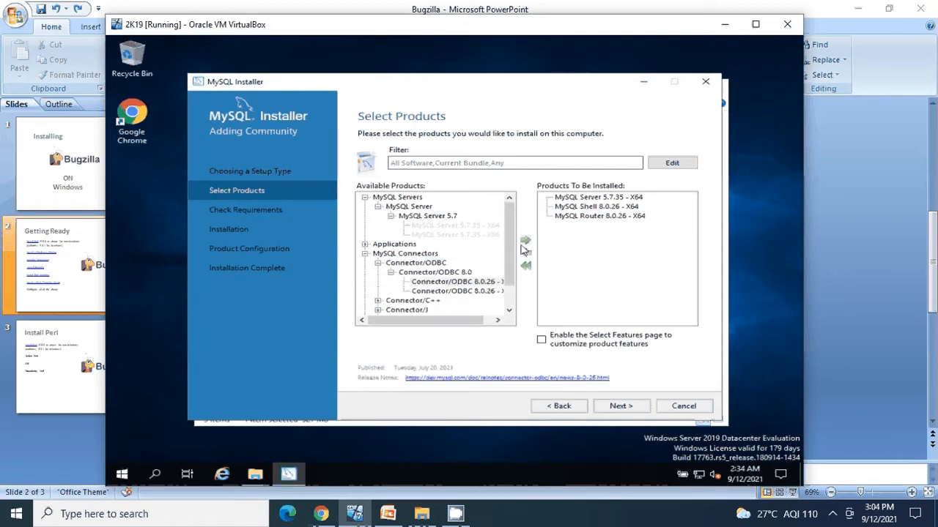
pyautogui.click(525, 242)
pyautogui.click(391, 272)
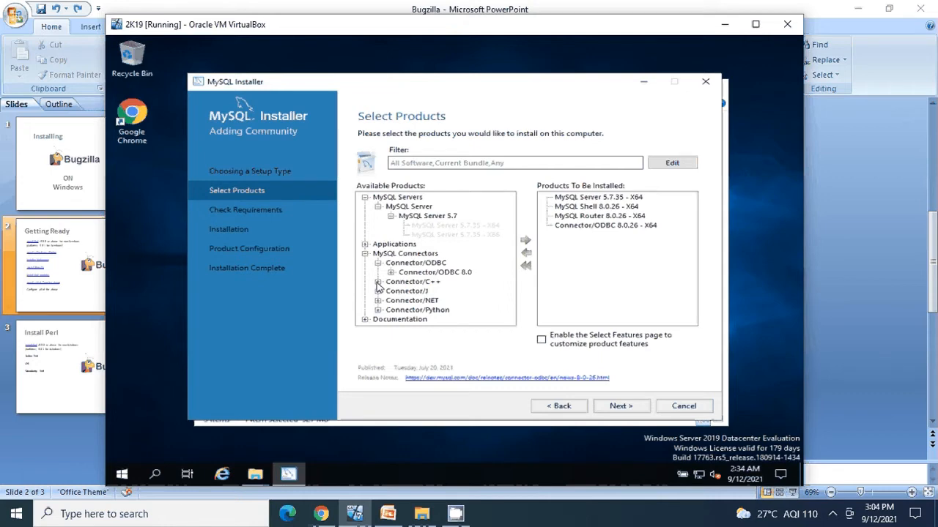
# Add Connector/C++ 8.0.26 - X64 to the products to be installed
pyautogui.click(377, 282)
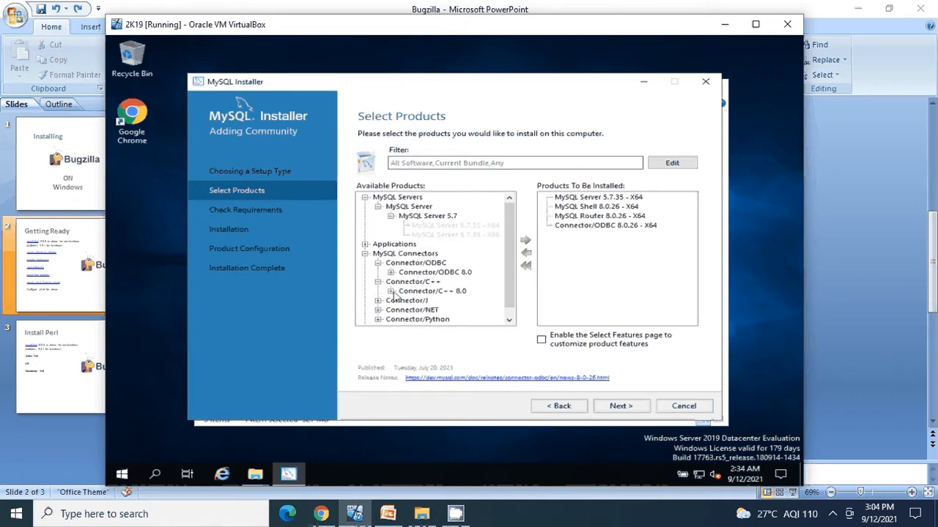
pyautogui.click(391, 291)
pyautogui.click(443, 301)
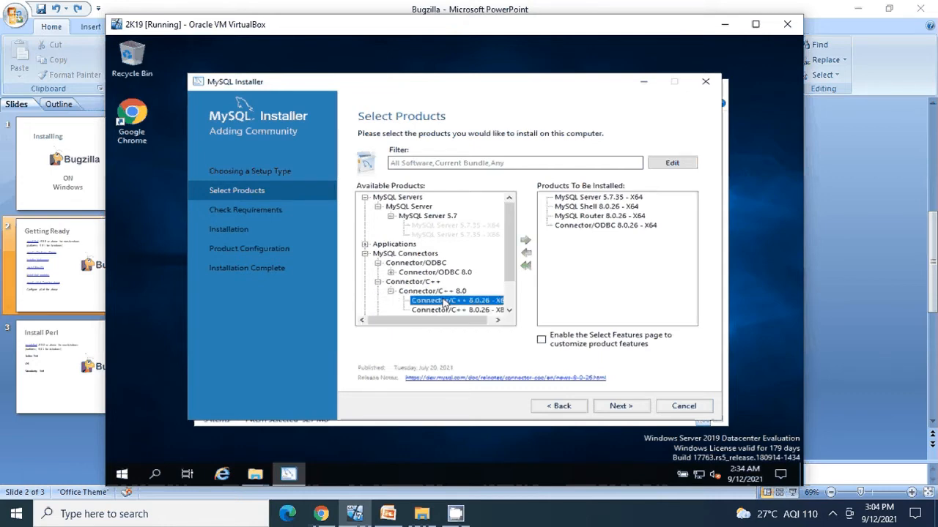
pyautogui.click(493, 311)
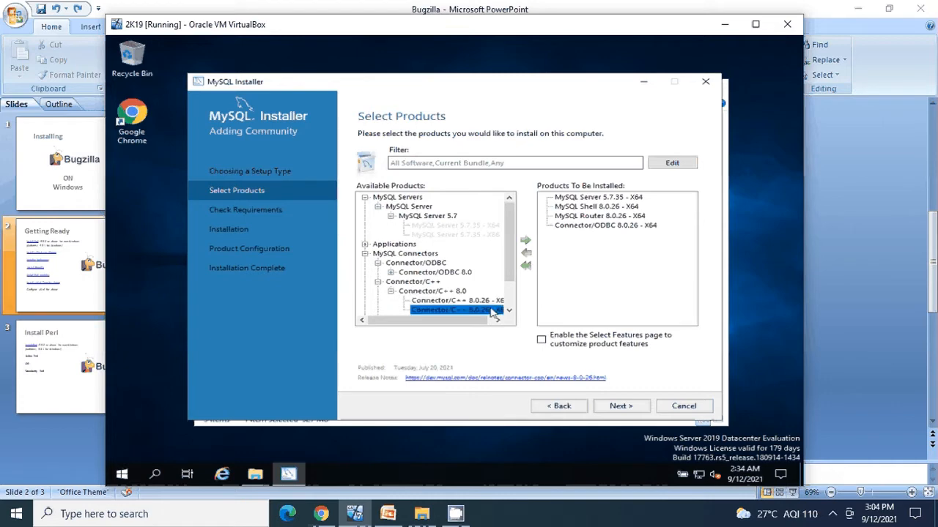
pyautogui.click(496, 301)
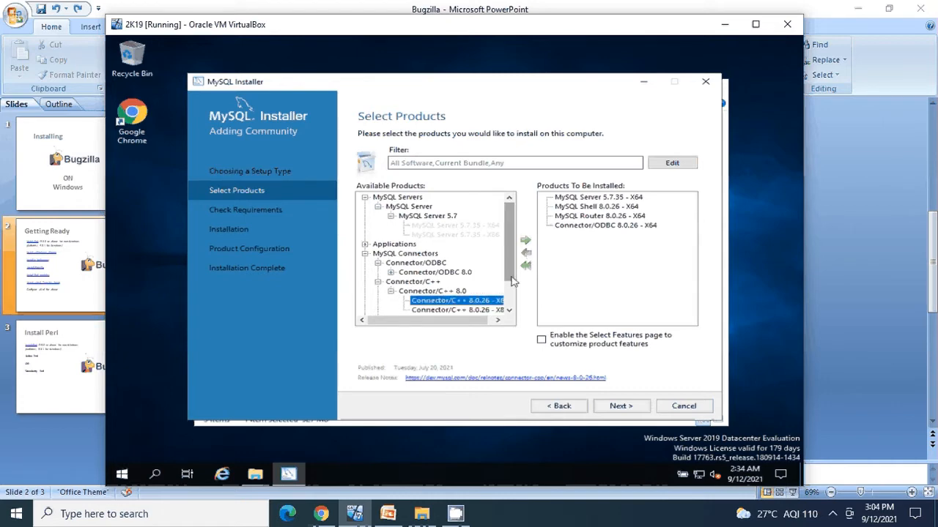
pyautogui.click(509, 274)
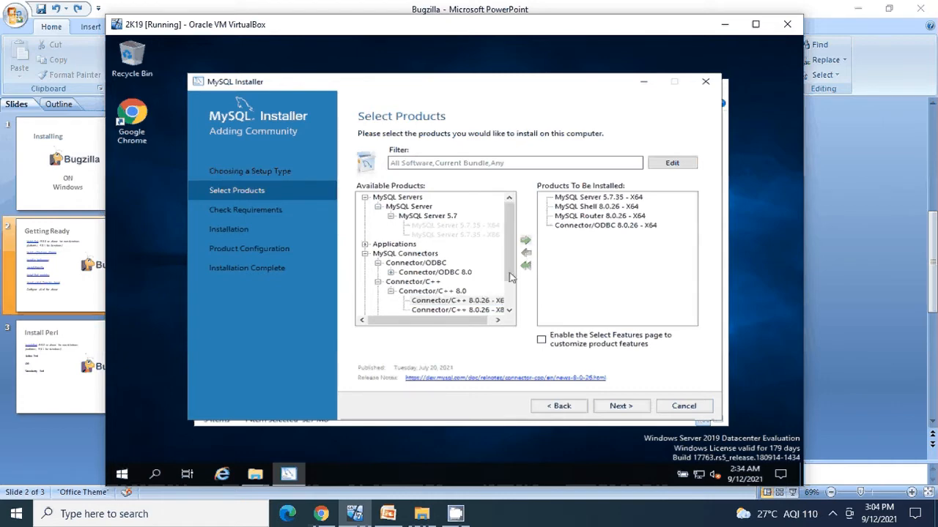
pyautogui.click(392, 292)
# Add Connector/J 8.0.26 - X86 to the install list
pyautogui.click(378, 301)
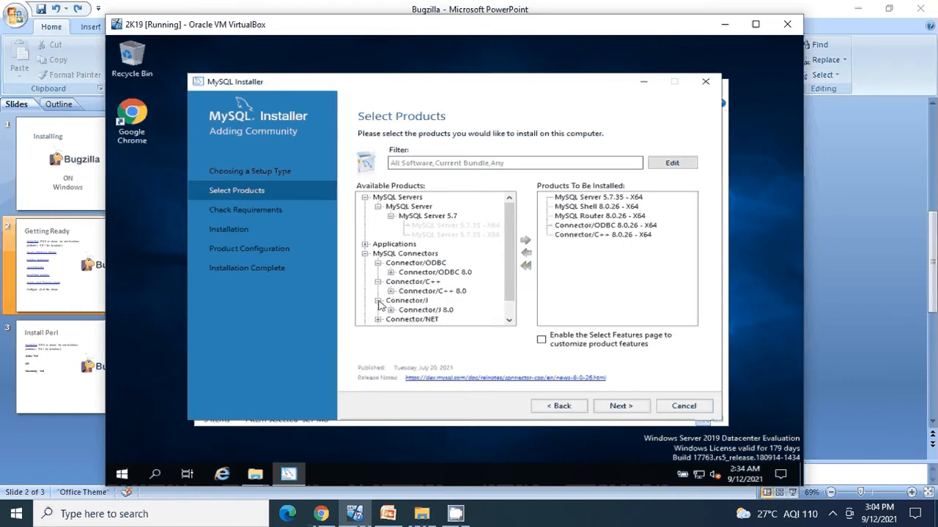
pyautogui.click(391, 310)
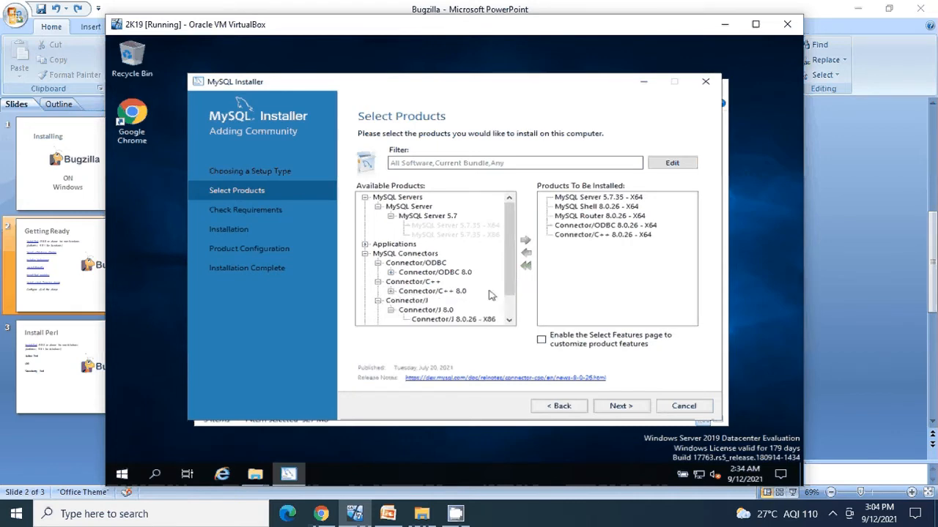
pyautogui.moveTo(511, 288); pyautogui.dragTo(514, 306)
pyautogui.click(488, 304)
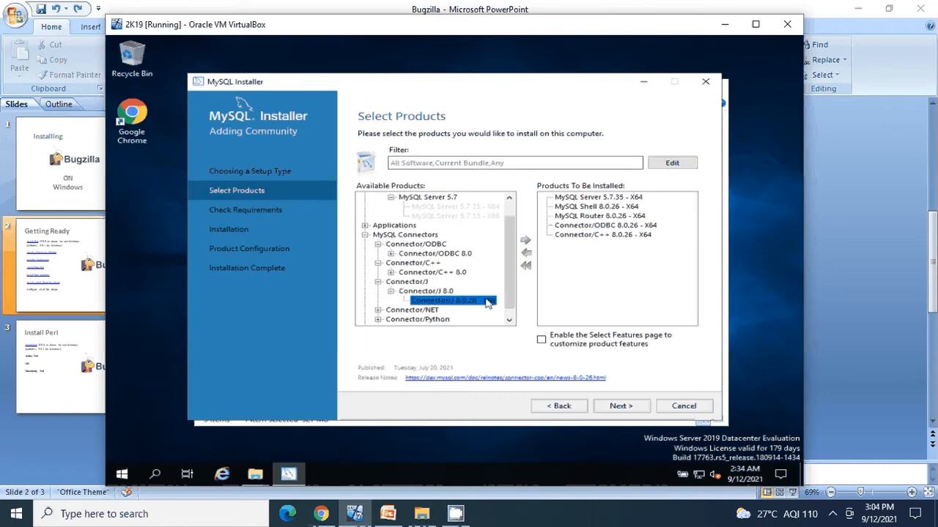
pyautogui.doubleClick(488, 303)
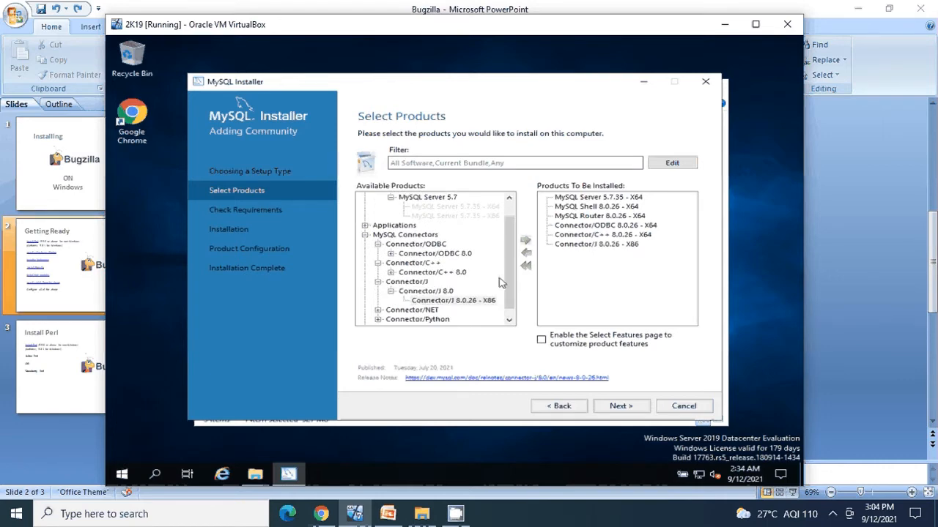
# Add Connector/NET 8.0.26 - X86 to the install list
pyautogui.click(378, 311)
pyautogui.scroll(-1, 400, 307)
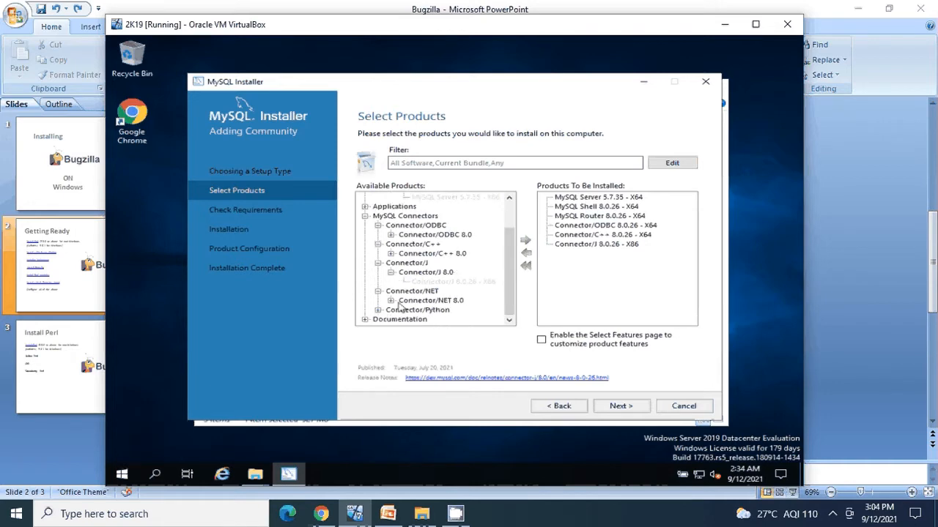
pyautogui.click(390, 301)
pyautogui.click(509, 310)
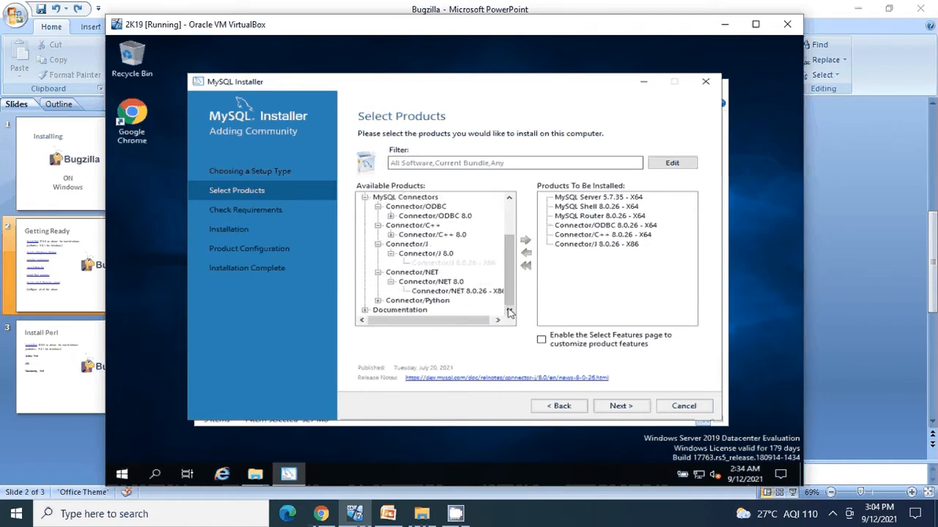
pyautogui.click(474, 292)
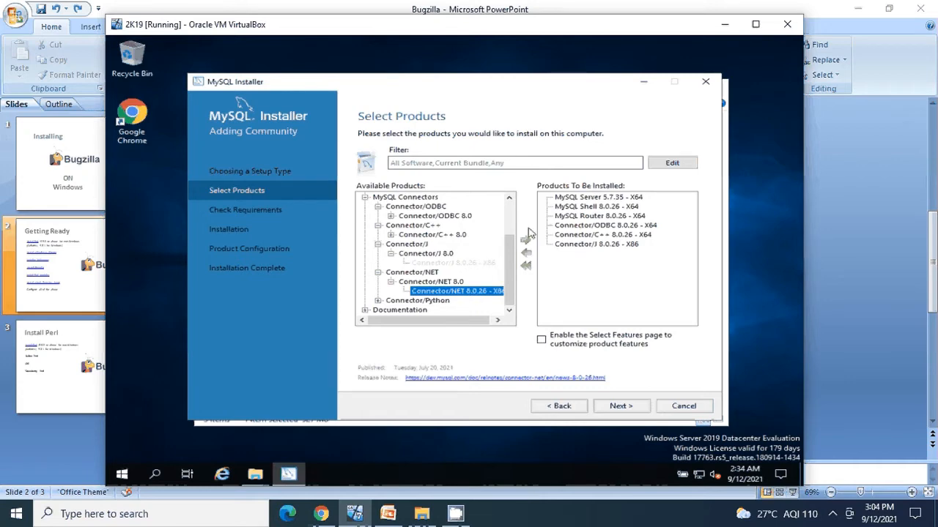
pyautogui.click(527, 242)
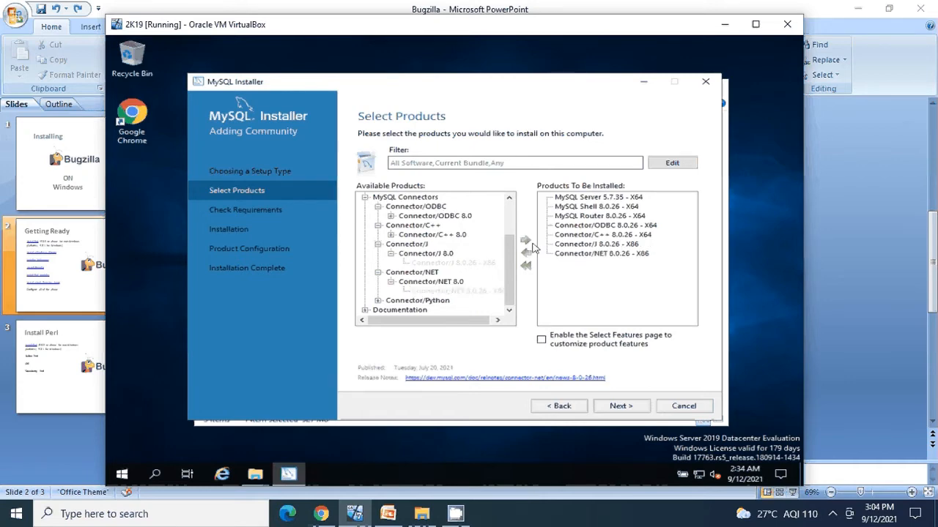
# Browse the Connector/Python builds, then expand Documentation down to MySQL Documentation
pyautogui.click(377, 300)
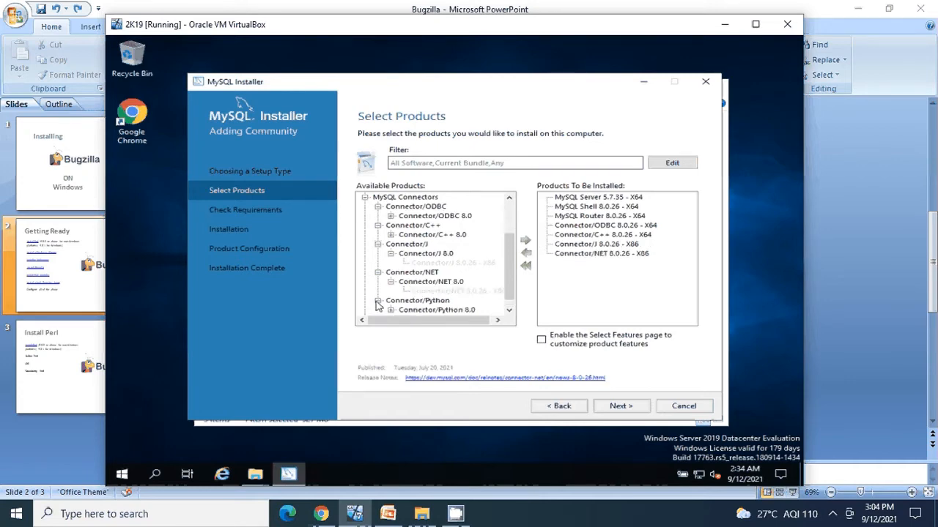
pyautogui.moveTo(508, 290); pyautogui.dragTo(508, 297)
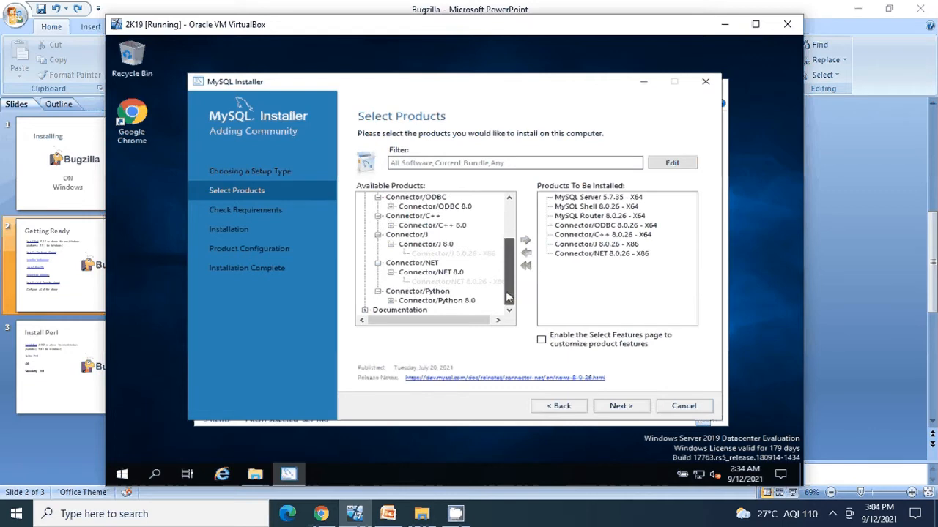
pyautogui.click(391, 301)
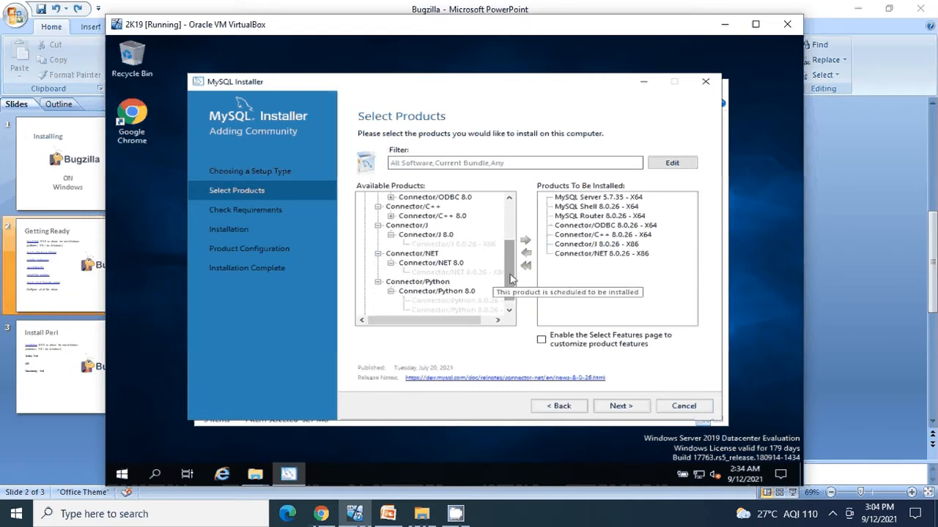
pyautogui.scroll(-1, 459, 304)
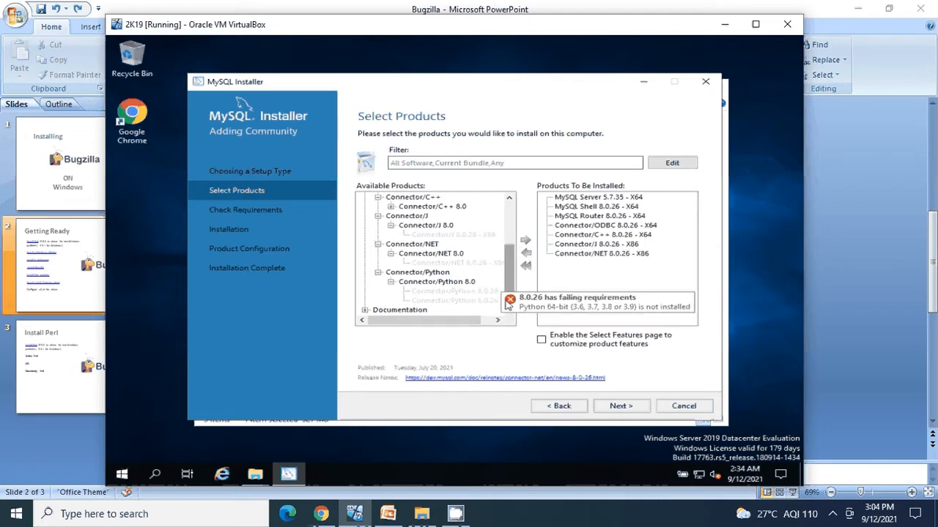
pyautogui.click(366, 310)
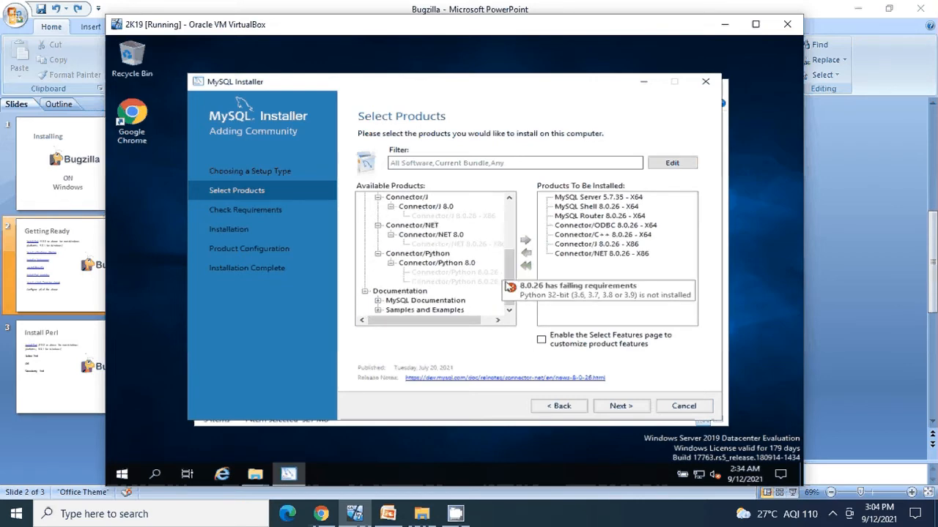
pyautogui.click(411, 304)
pyautogui.doubleClick(438, 300)
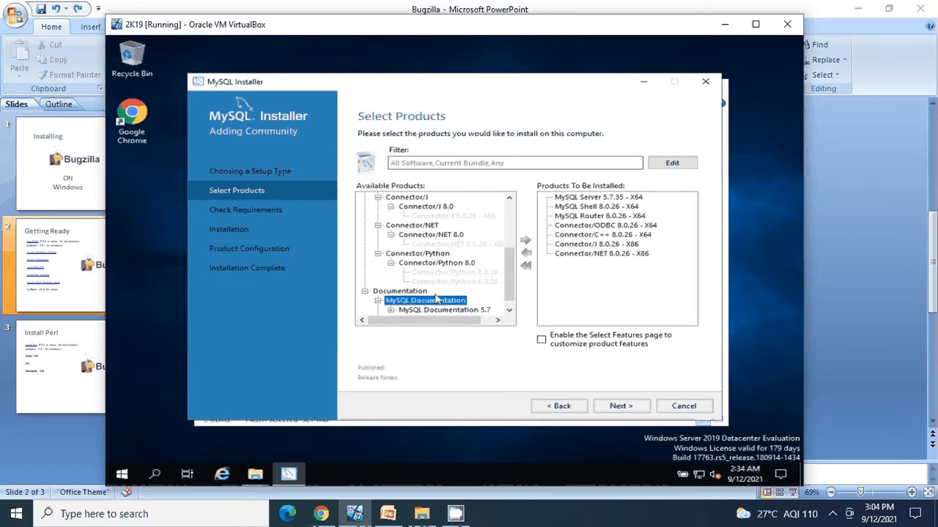
# Add MySQL Documentation 5.7.35 - X86 to the products to be installed
pyautogui.scroll(-1, 453, 309)
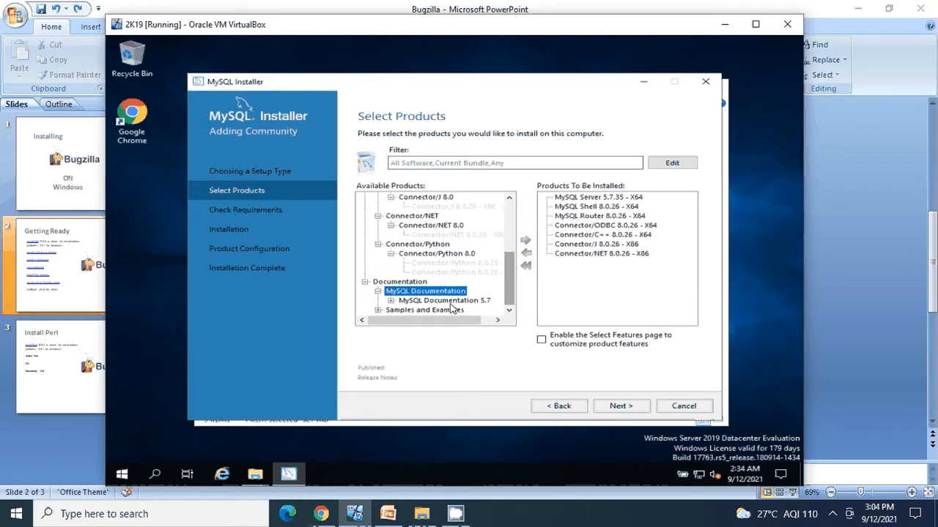
pyautogui.click(391, 302)
pyautogui.click(392, 301)
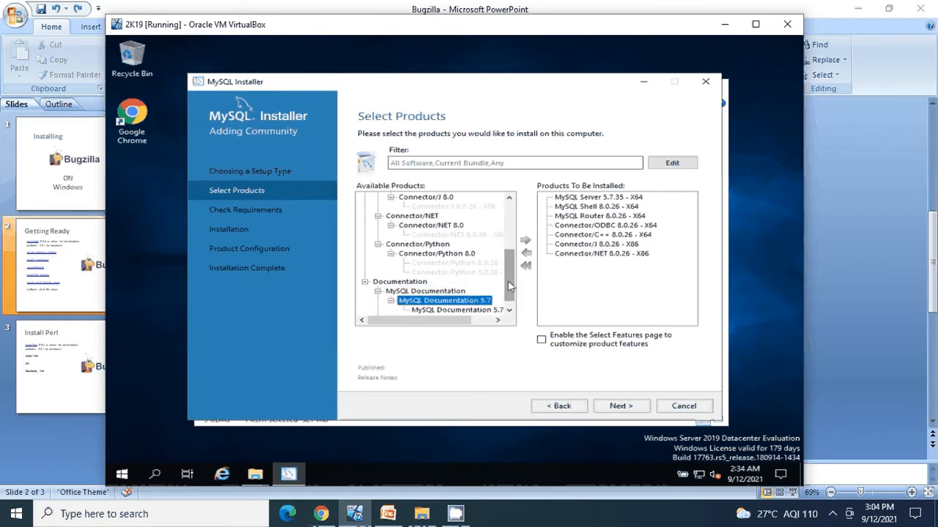
pyautogui.scroll(-1, 511, 285)
pyautogui.click(468, 301)
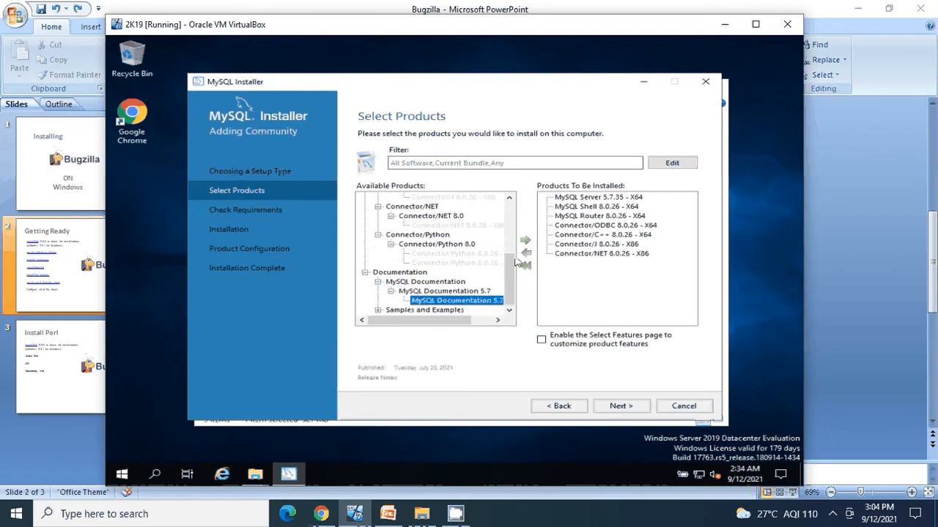
pyautogui.click(525, 244)
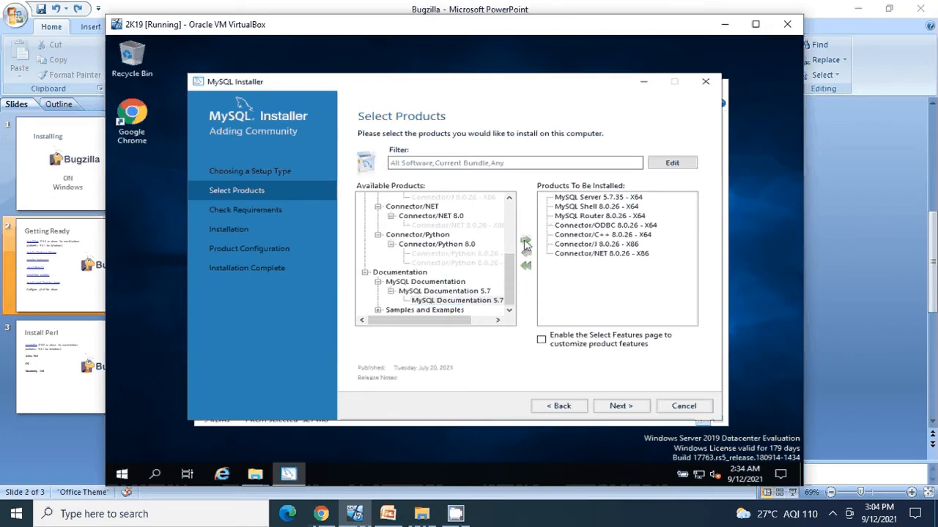
# Add Samples and Examples 5.7.35 - X86 to the install list
pyautogui.click(379, 311)
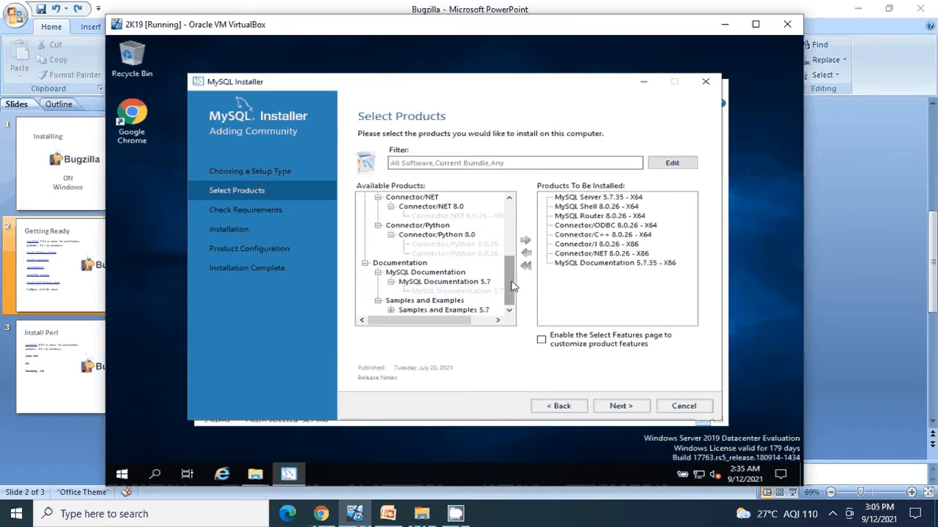
pyautogui.click(391, 310)
pyautogui.click(486, 311)
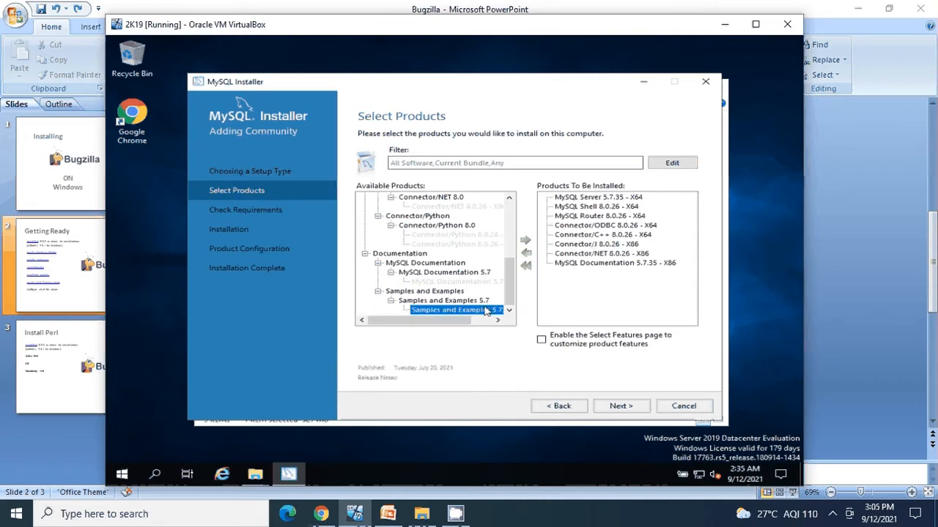
pyautogui.click(526, 243)
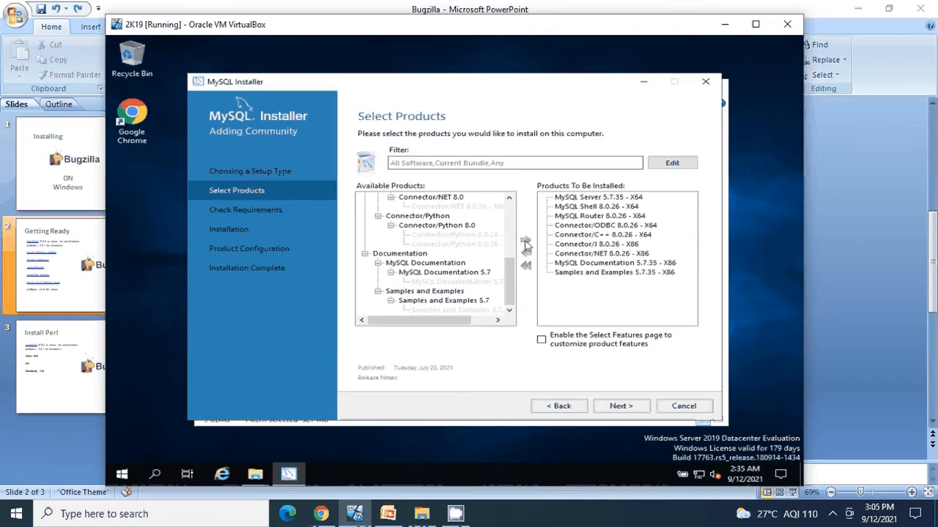
# Collapse the Documentation, MySQL Servers and Connectors groups to tidy the product tree
pyautogui.click(364, 253)
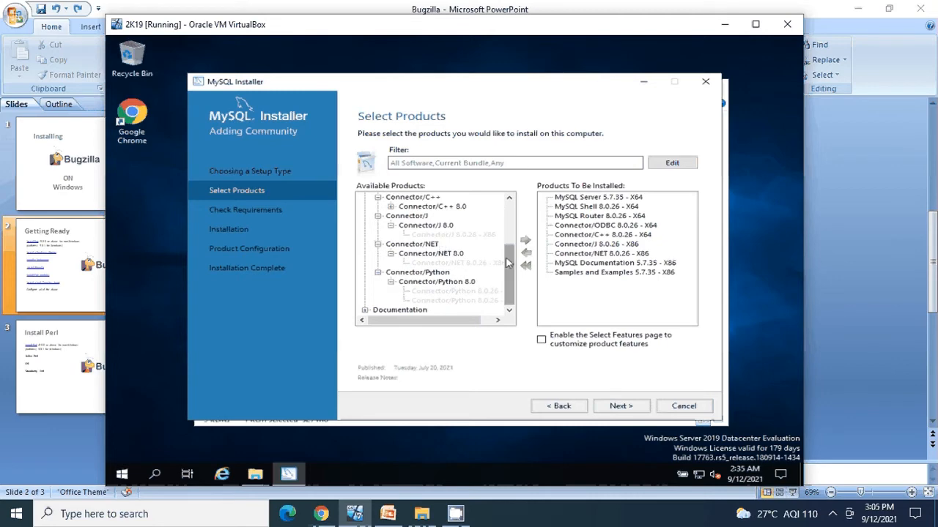
pyautogui.moveTo(507, 264); pyautogui.dragTo(505, 212)
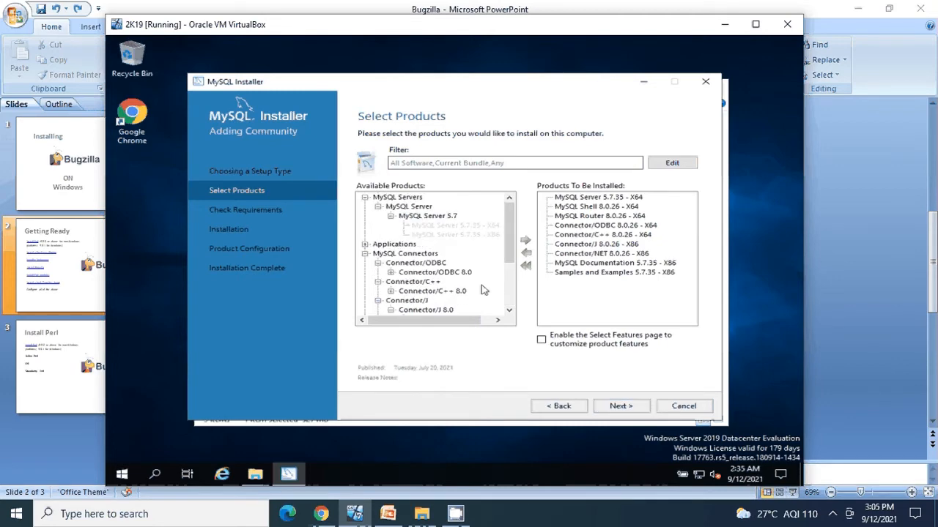
pyautogui.click(365, 198)
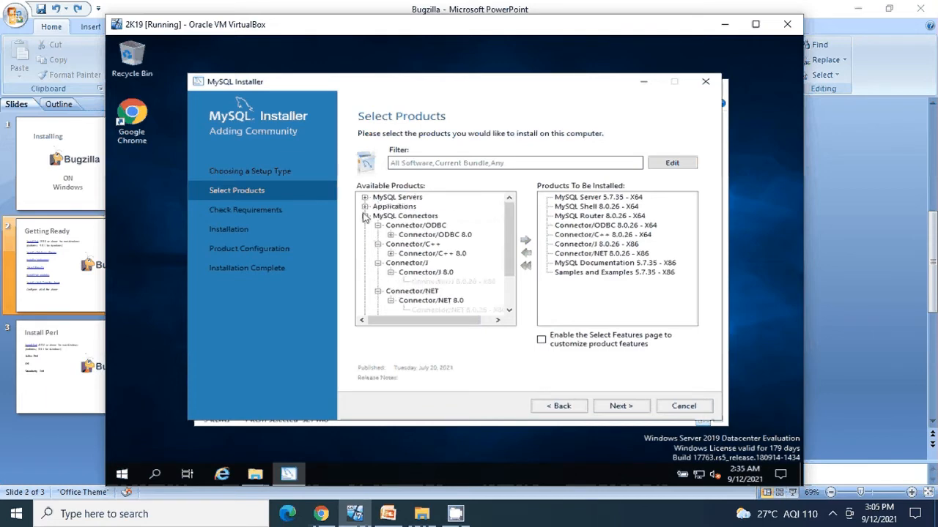
pyautogui.click(364, 216)
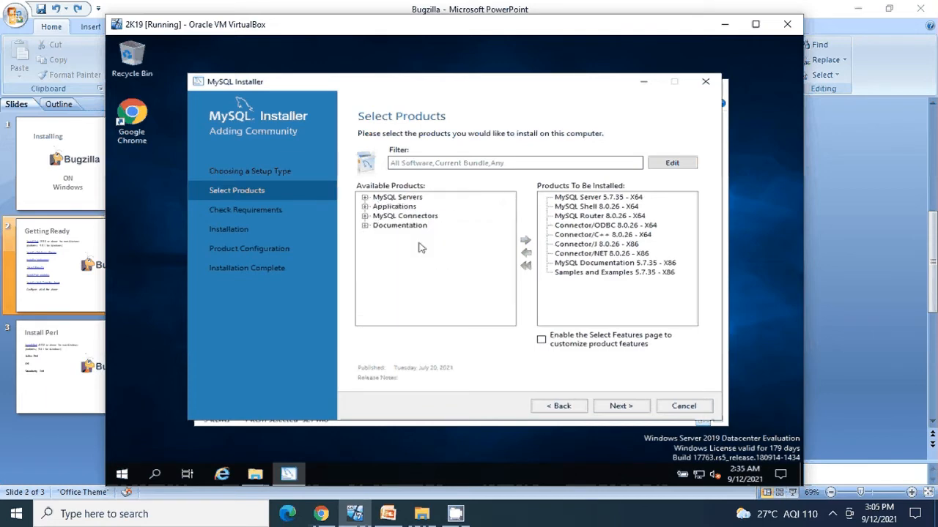
pyautogui.click(365, 198)
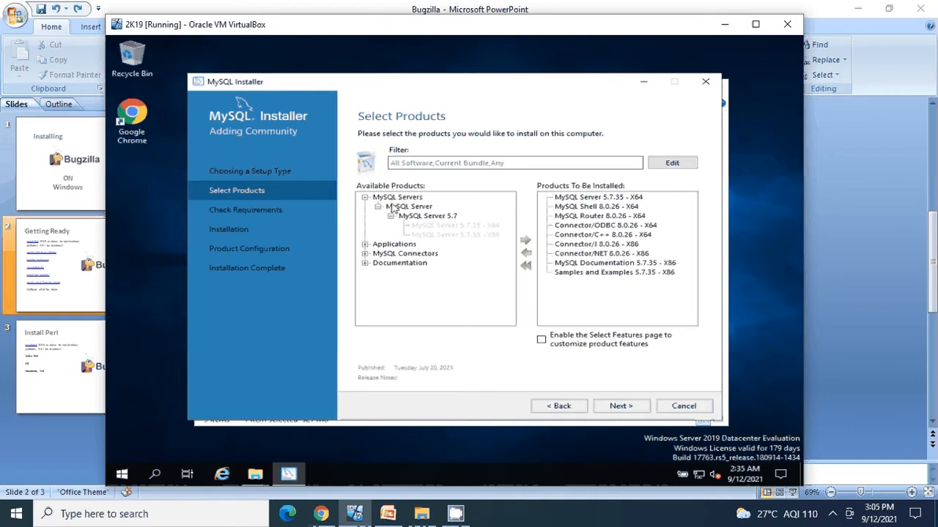
# Reach Check Requirements and start automatically resolving the missing requirements
pyautogui.click(623, 410)
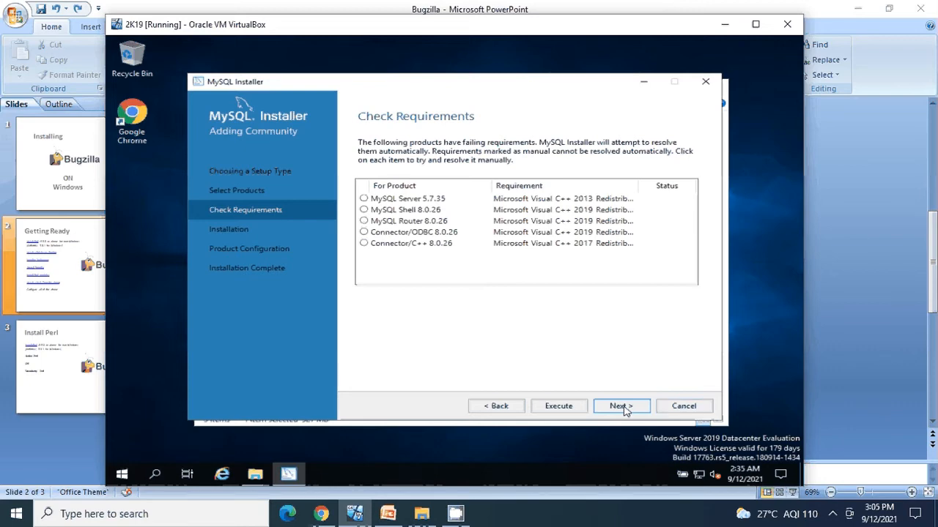
pyautogui.click(624, 408)
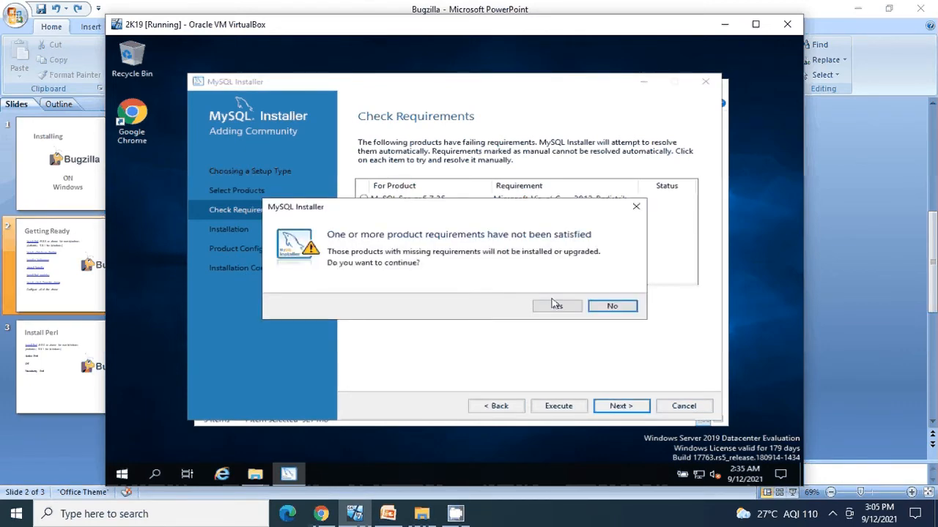
pyautogui.click(611, 308)
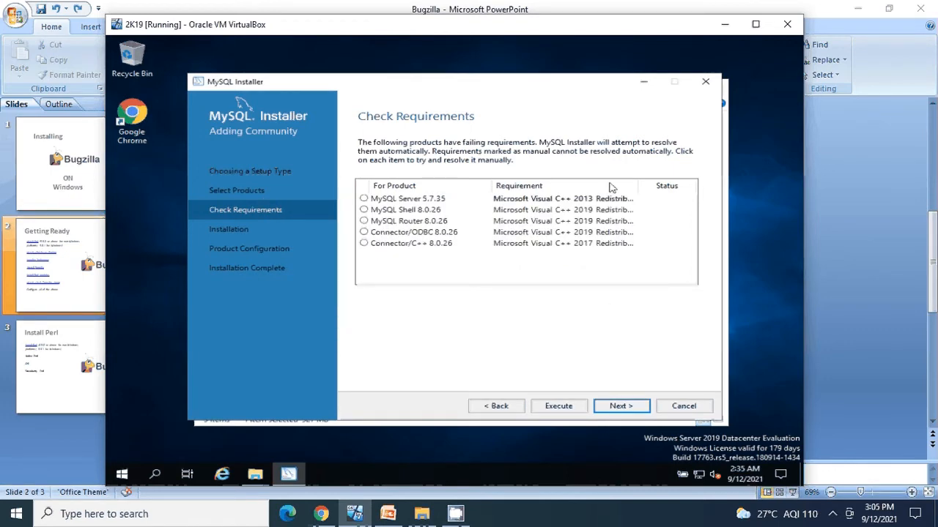
pyautogui.click(553, 407)
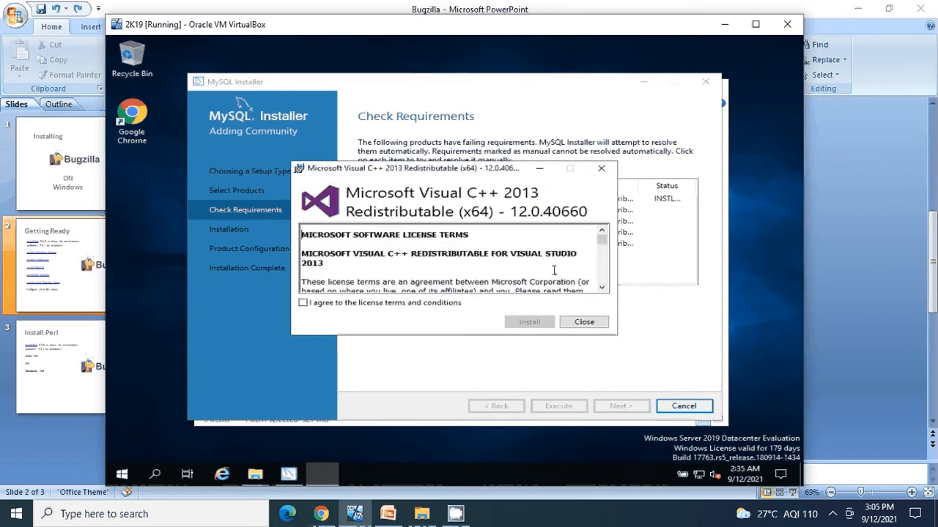
# Accept the Visual C++ 2013 licence and install the redistributable successfully
pyautogui.click(347, 306)
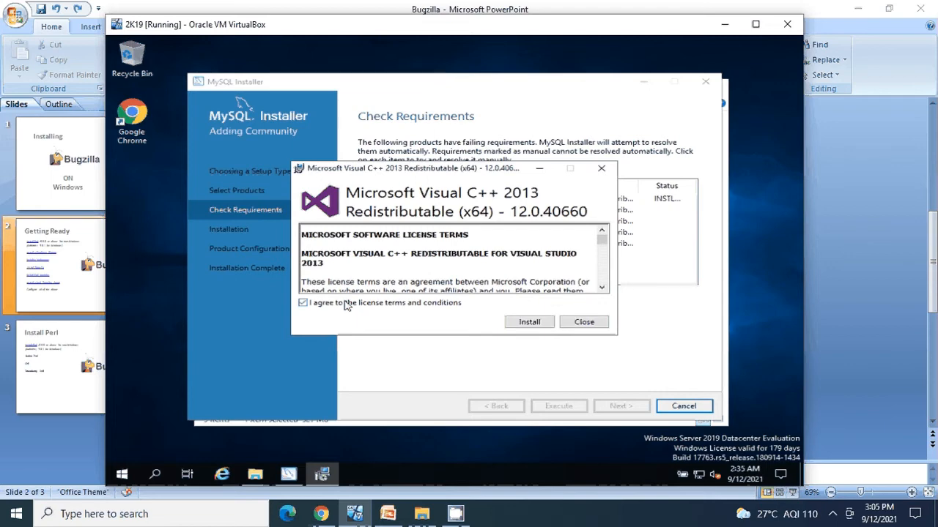
pyautogui.click(535, 323)
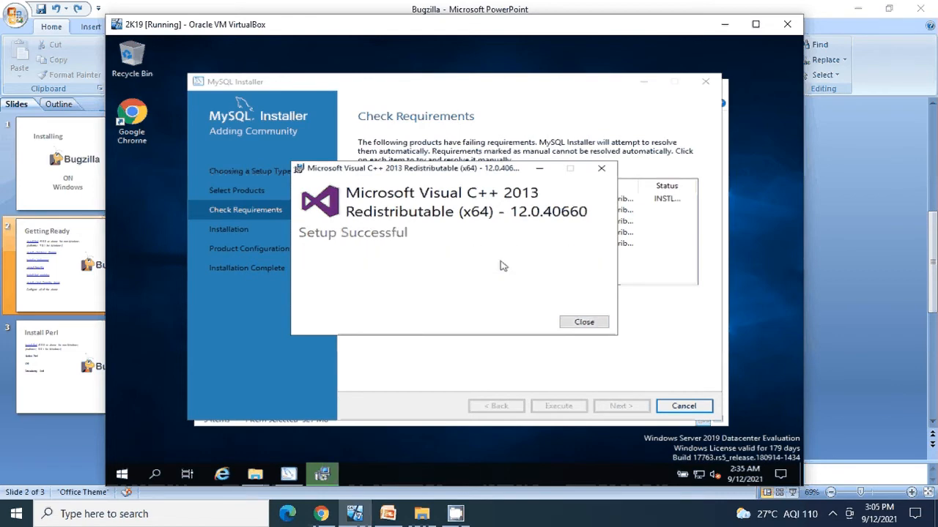
pyautogui.click(584, 323)
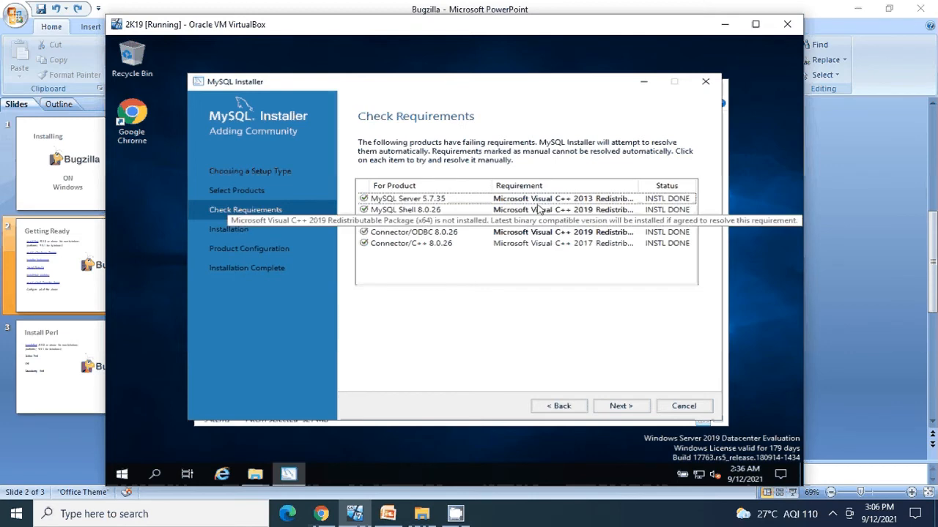
# Execute the installation of all nine queued products, then continue to server configuration
pyautogui.click(619, 414)
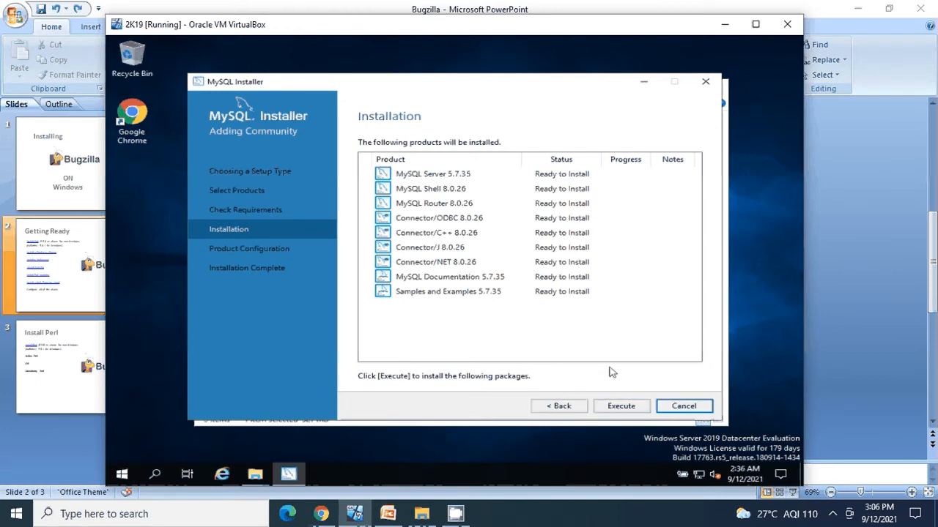
pyautogui.click(627, 411)
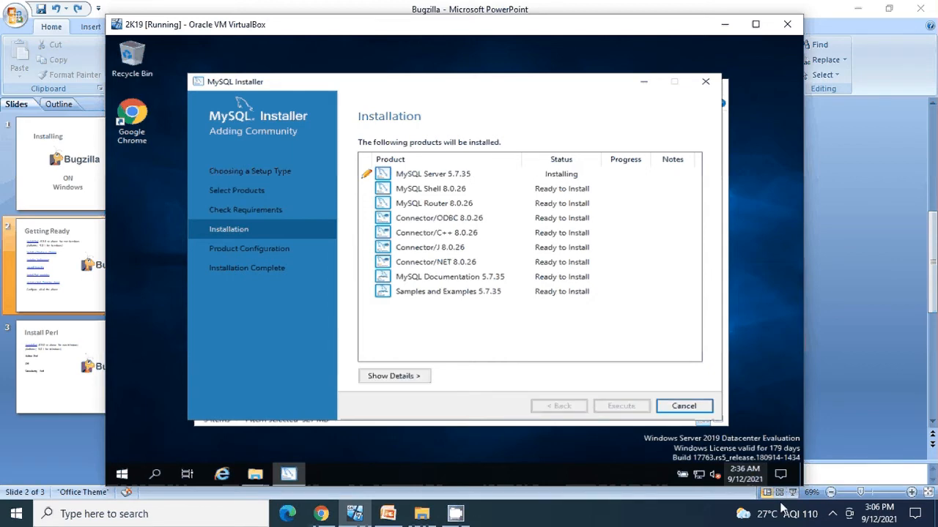
pyautogui.click(833, 515)
pyautogui.rightClick(860, 460)
pyautogui.click(881, 418)
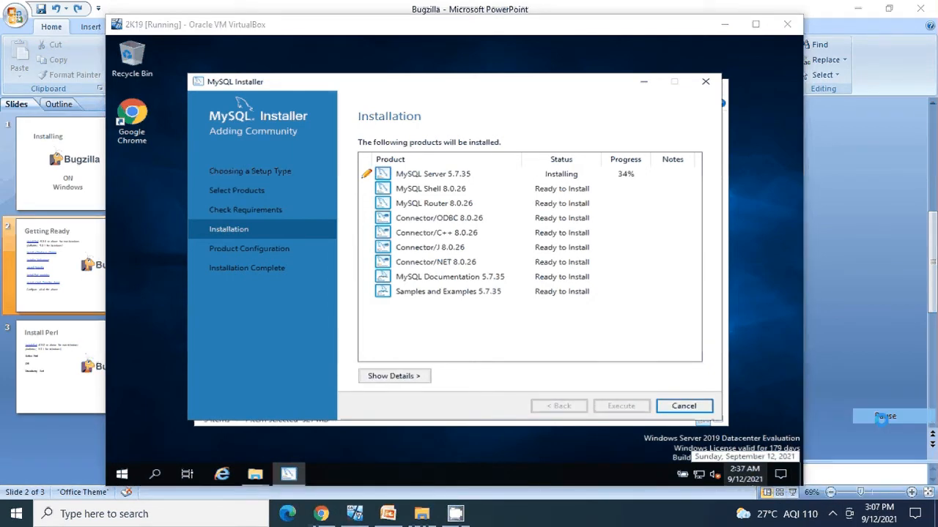
pyautogui.click(903, 401)
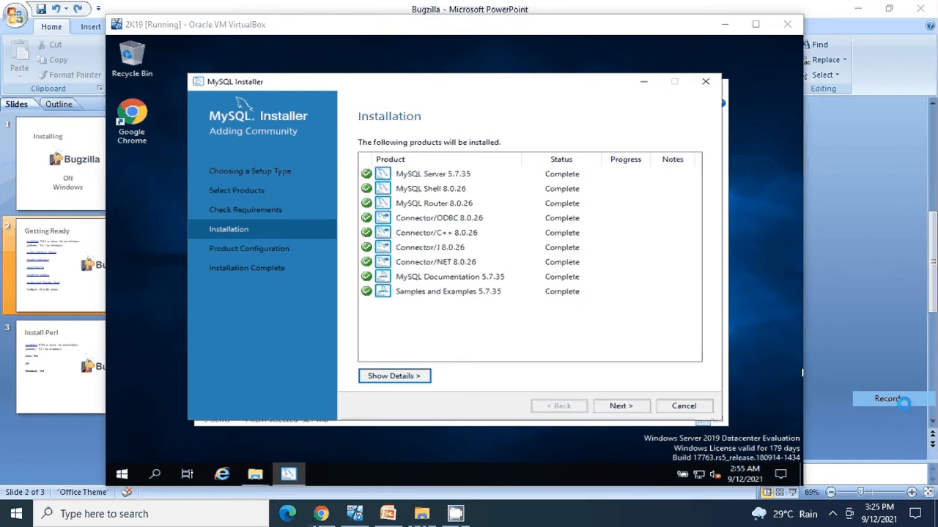
pyautogui.click(660, 337)
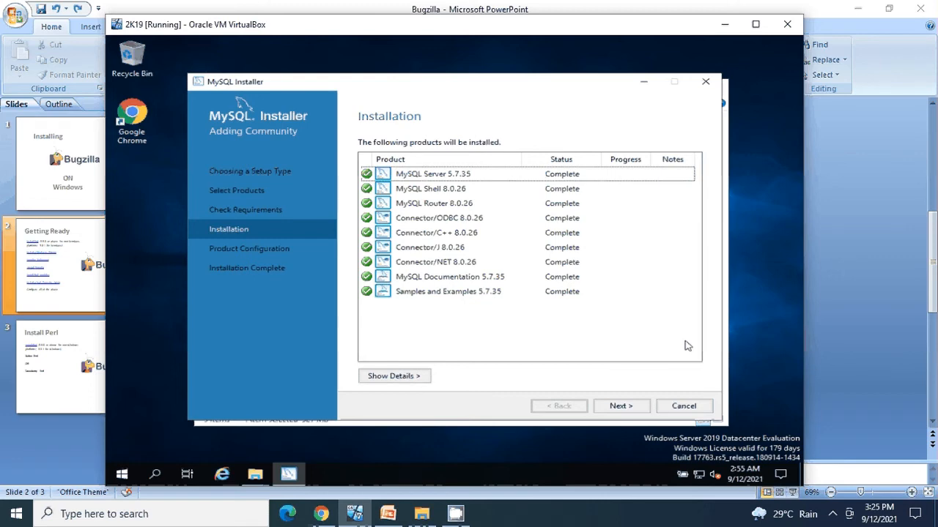
pyautogui.click(636, 411)
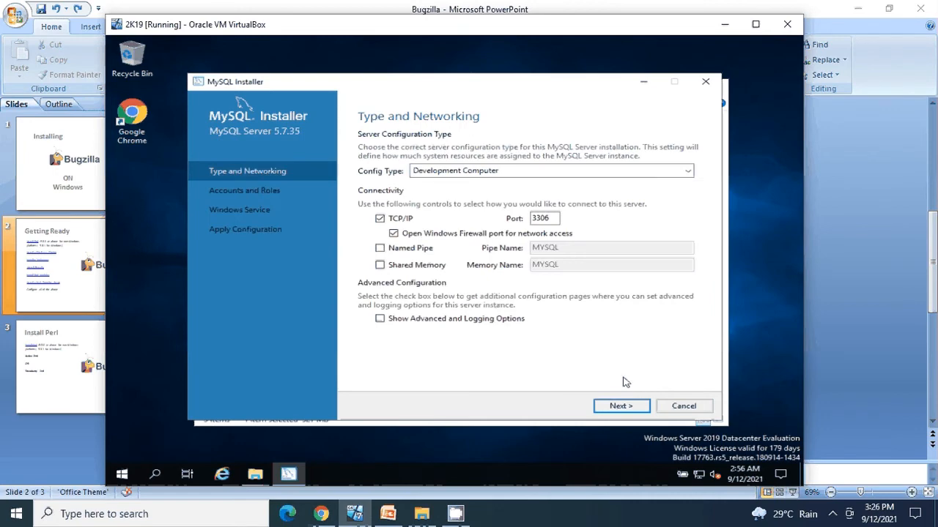
# Enable Named Pipe, Shared Memory and Show Advanced and Logging Options
pyautogui.click(379, 248)
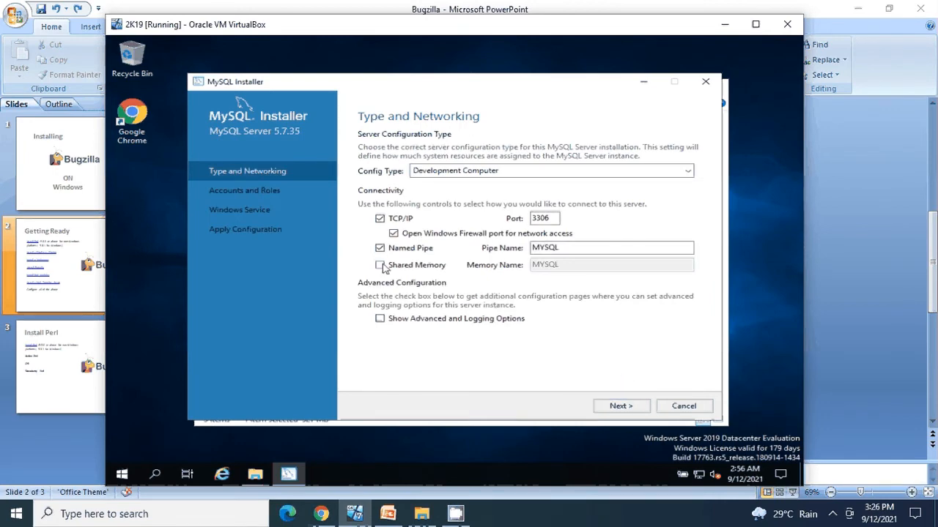
pyautogui.click(381, 265)
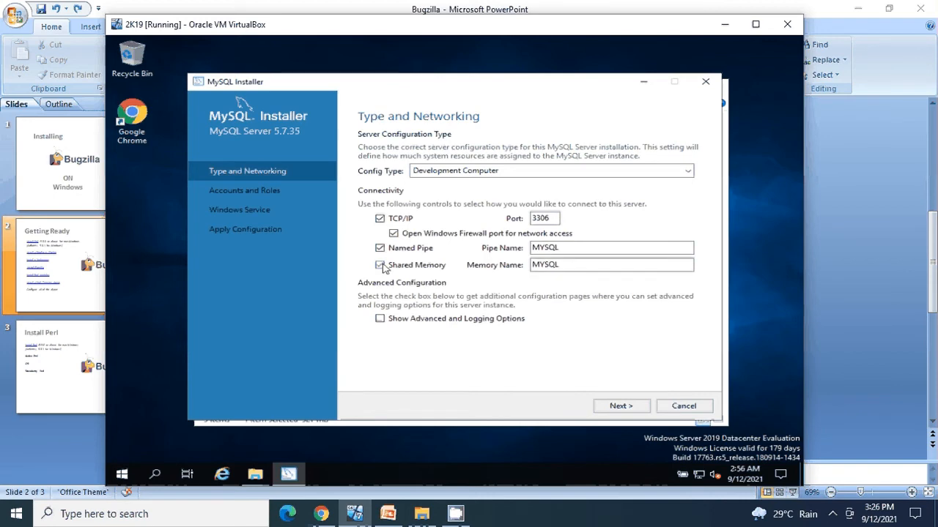
pyautogui.click(380, 319)
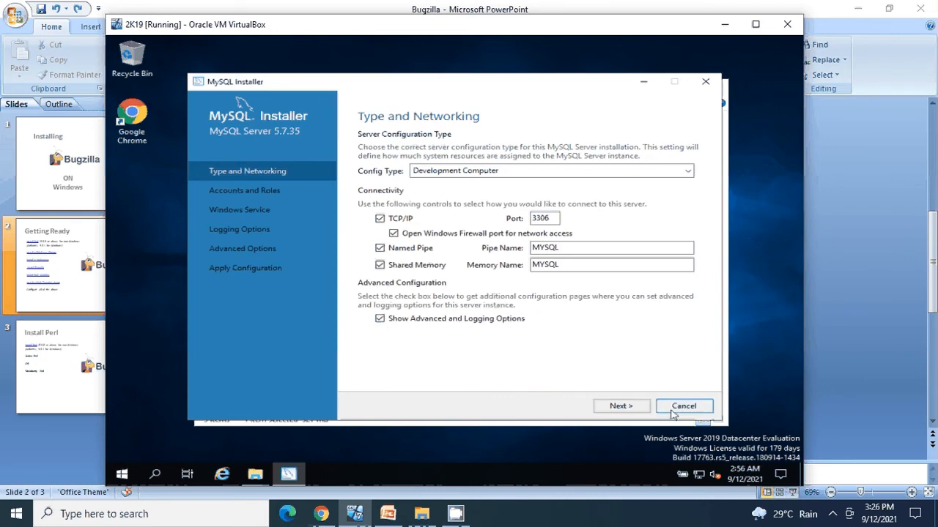
pyautogui.click(638, 408)
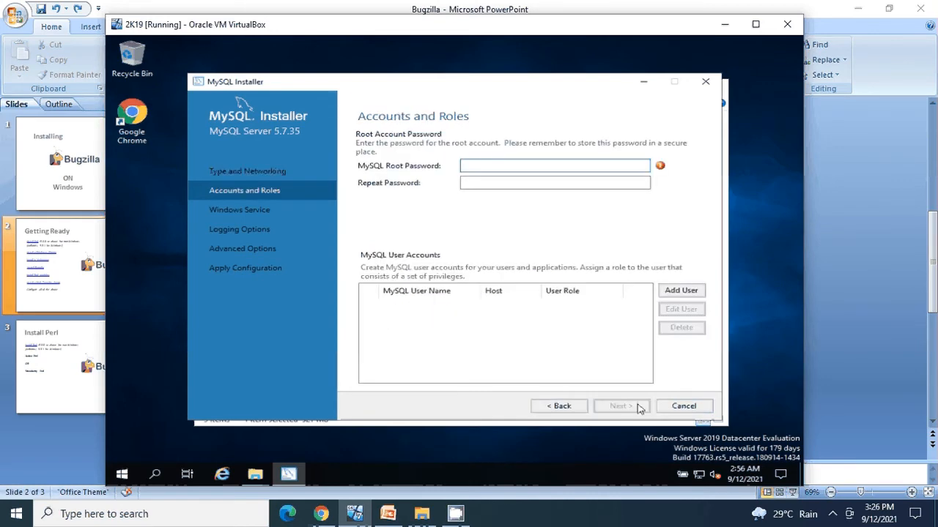
# Enter and confirm the root account password, then continue to Windows service settings
pyautogui.click(470, 165)
pyautogui.write('root12345')
pyautogui.doubleClick(461, 166)
pyautogui.write('12345')
pyautogui.click(468, 183)
pyautogui.write('12345')
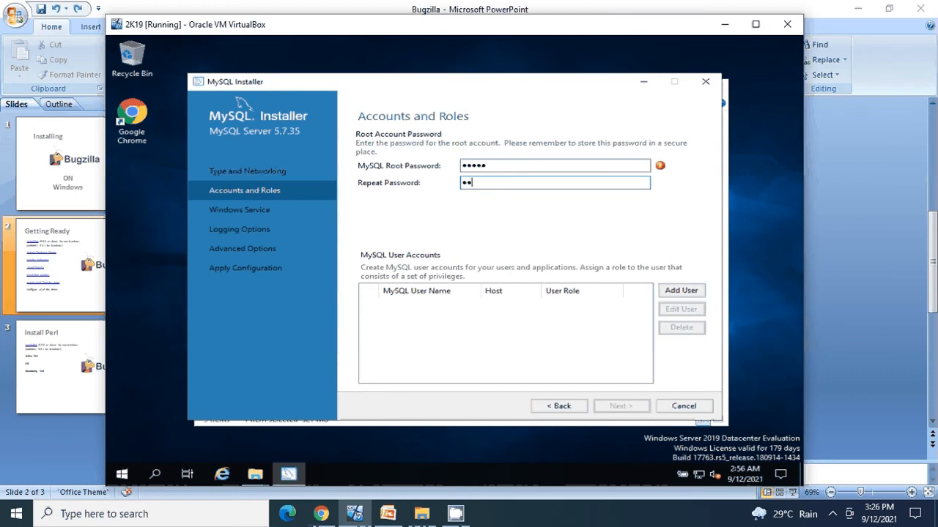
pyautogui.click(592, 345)
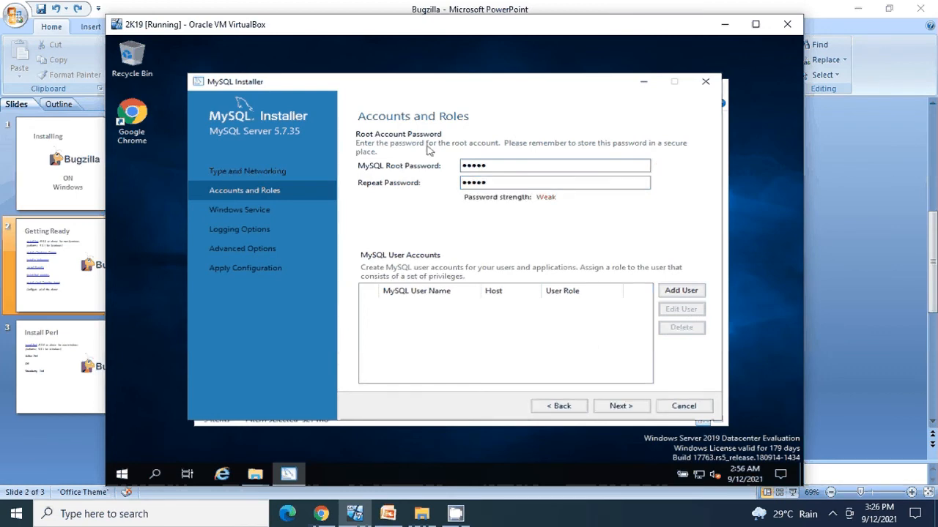
pyautogui.click(619, 407)
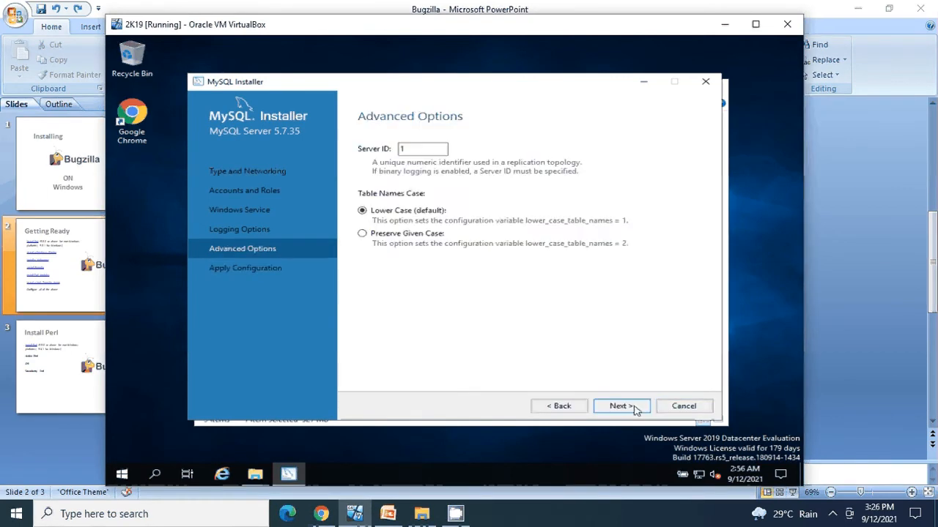
# Apply the MySQL Server 5.7.35 configuration and return to the product configuration list
pyautogui.click(621, 406)
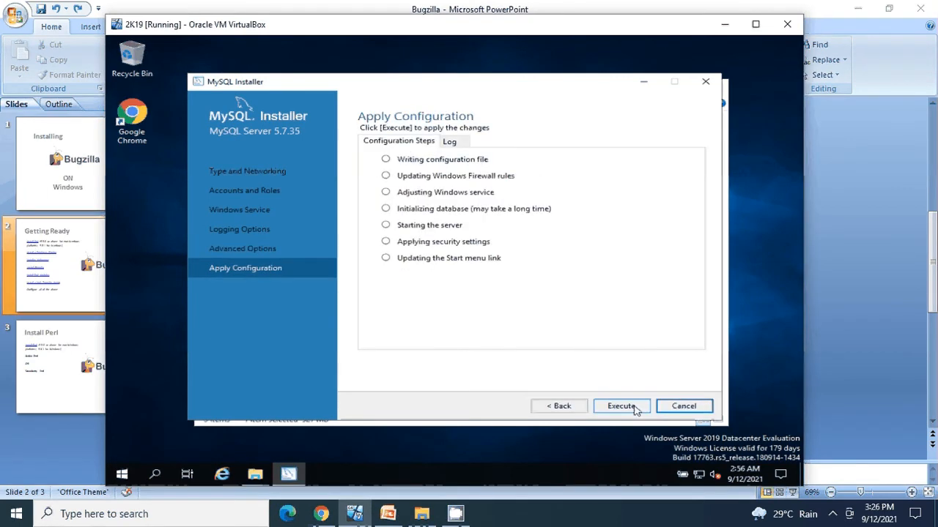
pyautogui.click(621, 406)
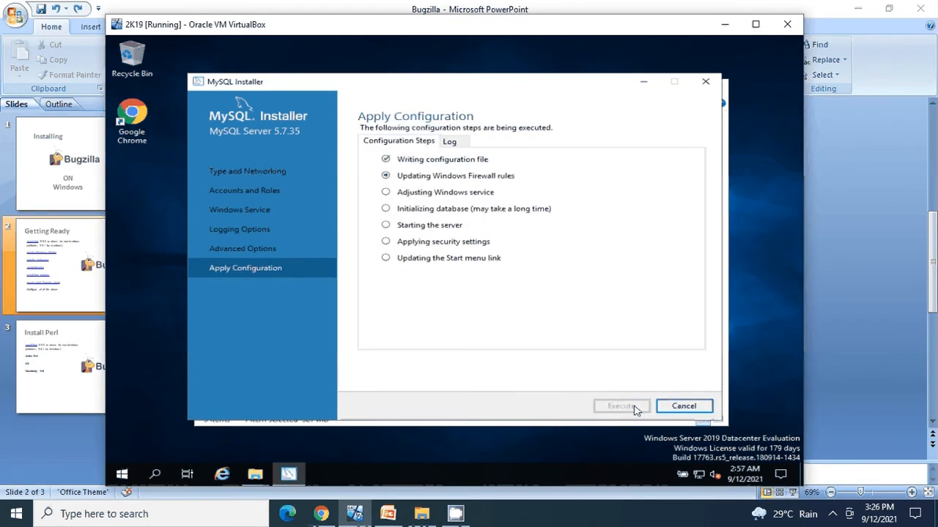
pyautogui.click(832, 514)
pyautogui.rightClick(860, 460)
pyautogui.click(880, 414)
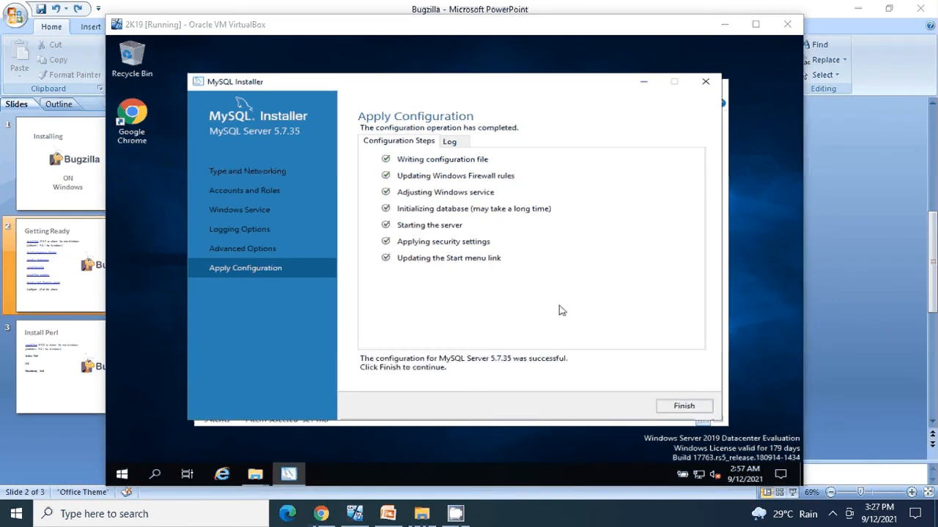
pyautogui.click(667, 406)
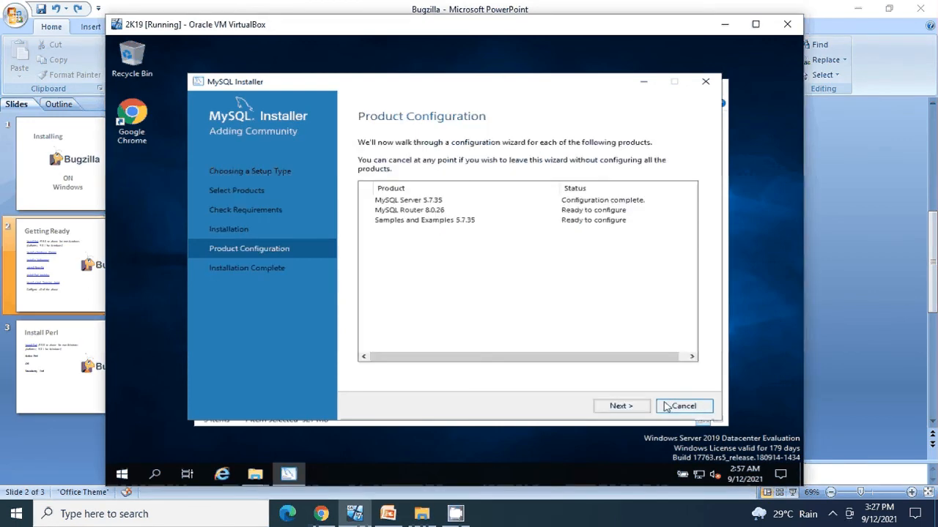
# Finish MySQL Router 8.0.26 setup without bootstrapping and move to Samples and Examples
pyautogui.click(620, 406)
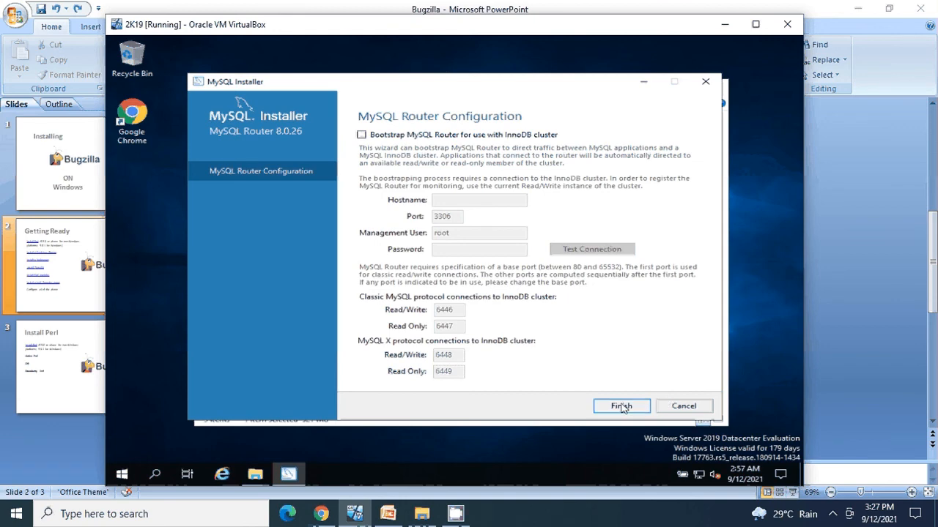
pyautogui.click(621, 407)
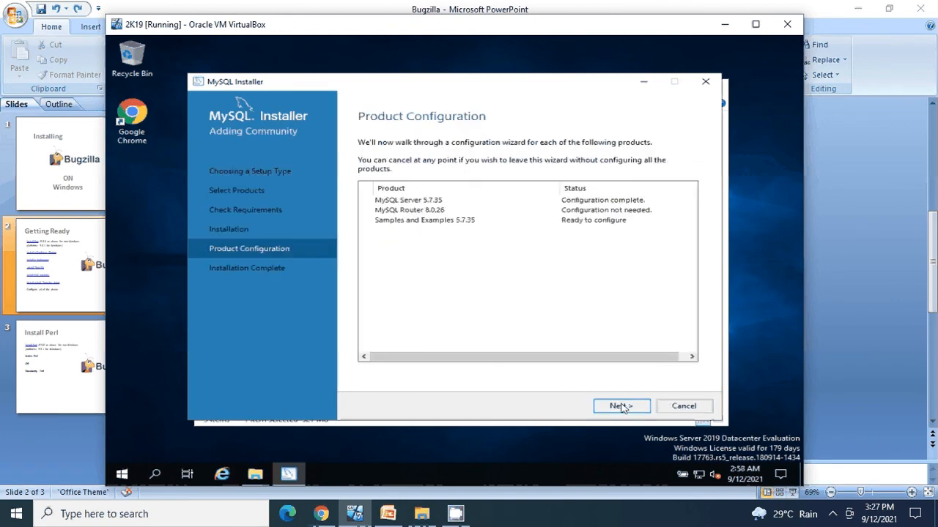
pyautogui.click(622, 407)
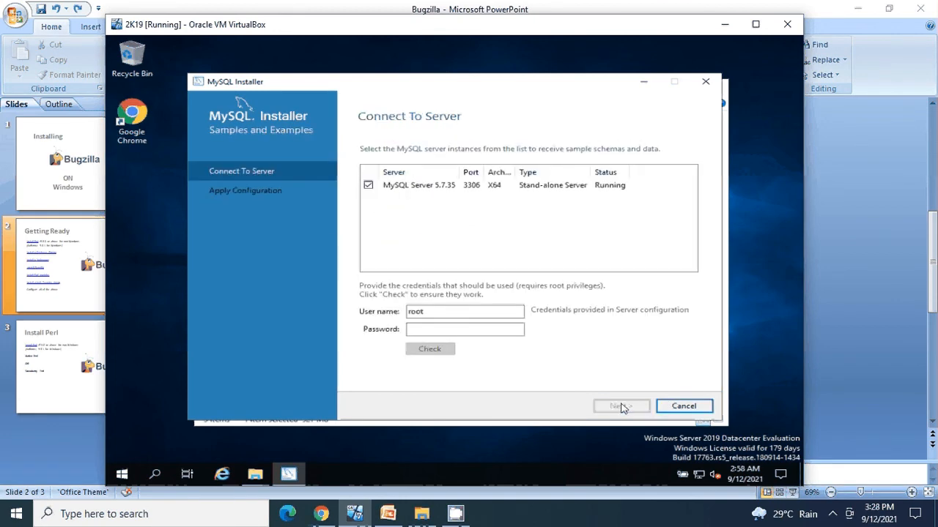
# Enter the root password and verify the connection to MySQL Server 5.7.35
pyautogui.click(491, 329)
pyautogui.write('•••••')
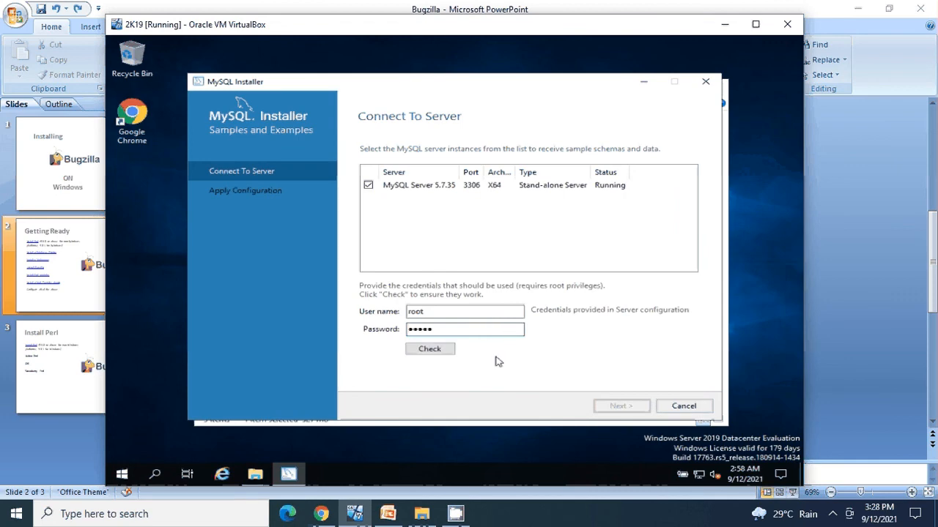
pyautogui.click(429, 349)
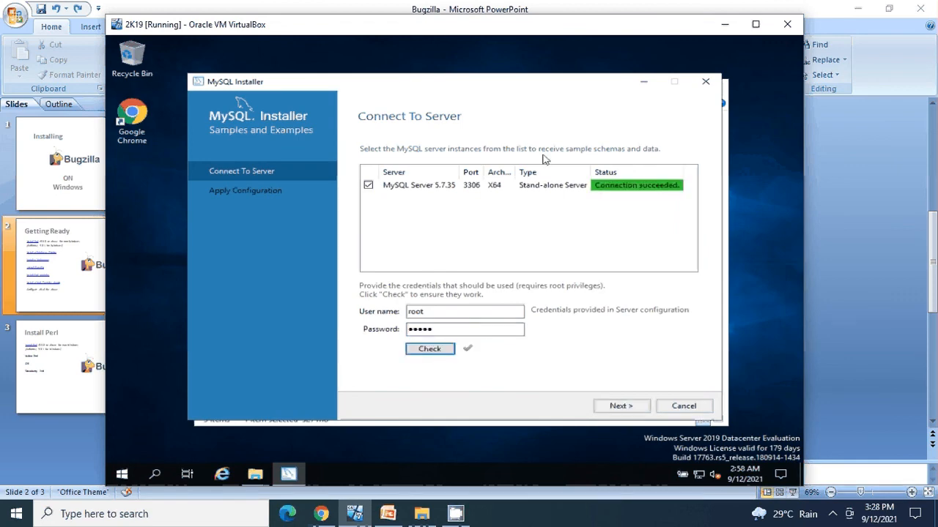
# Apply the Samples and Examples 5.7.35 configuration and finish to reach Installation Complete
pyautogui.click(619, 406)
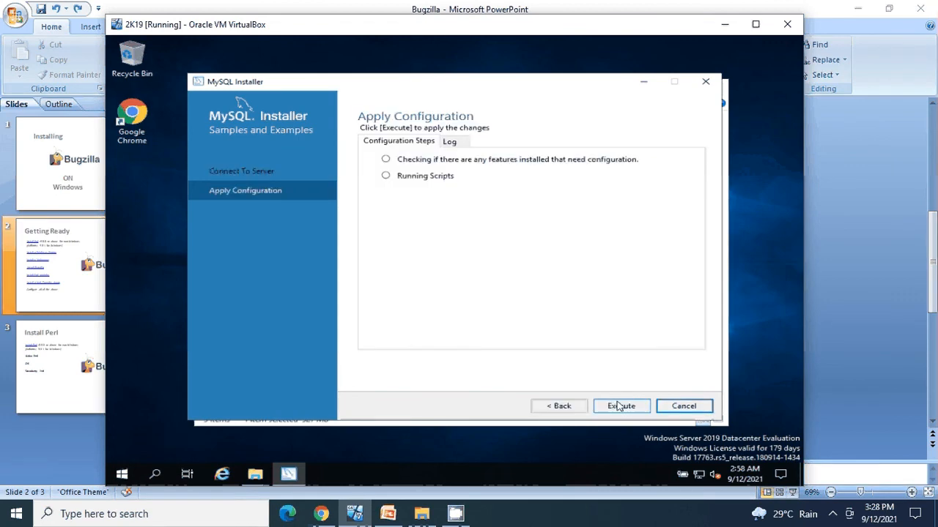
pyautogui.click(619, 407)
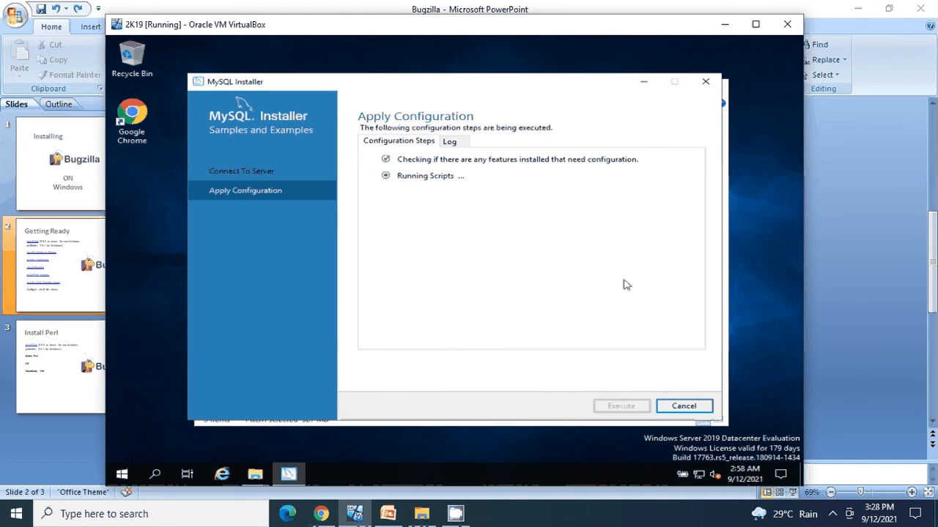
pyautogui.click(833, 515)
pyautogui.rightClick(860, 460)
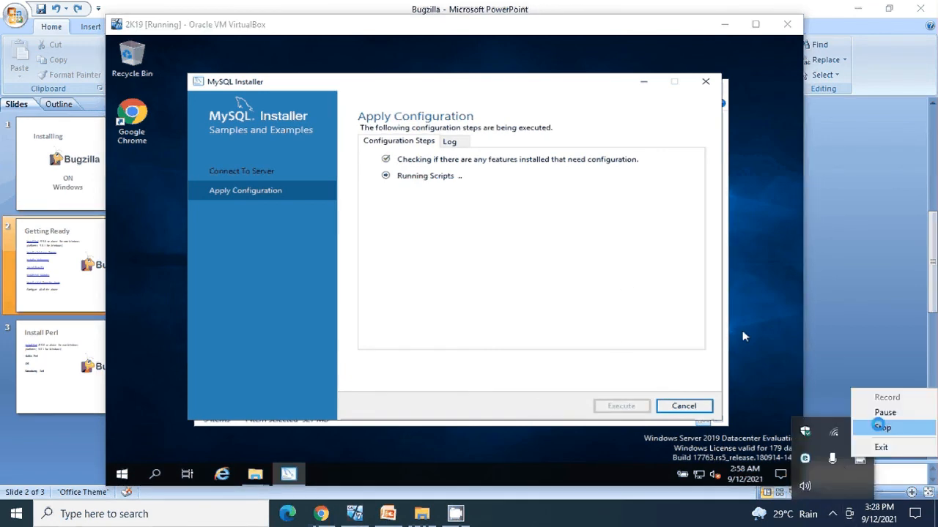
pyautogui.click(879, 426)
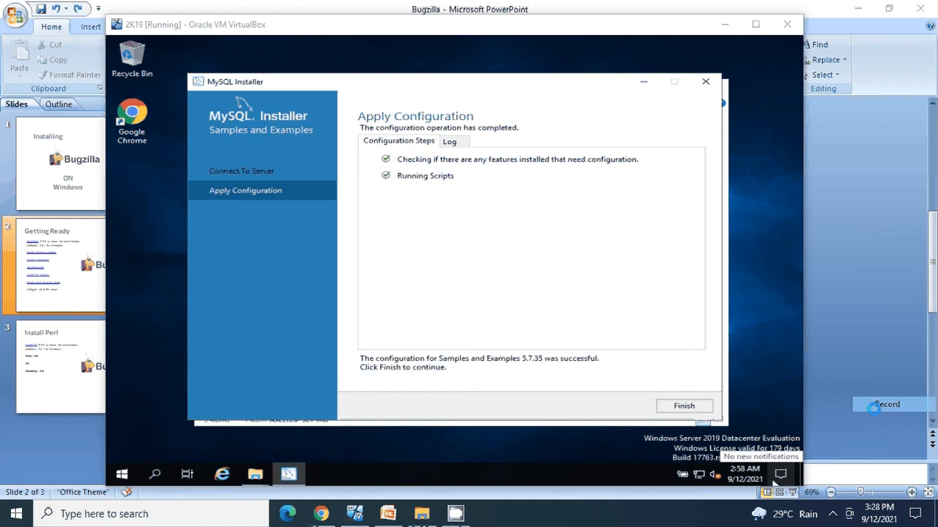
pyautogui.click(683, 407)
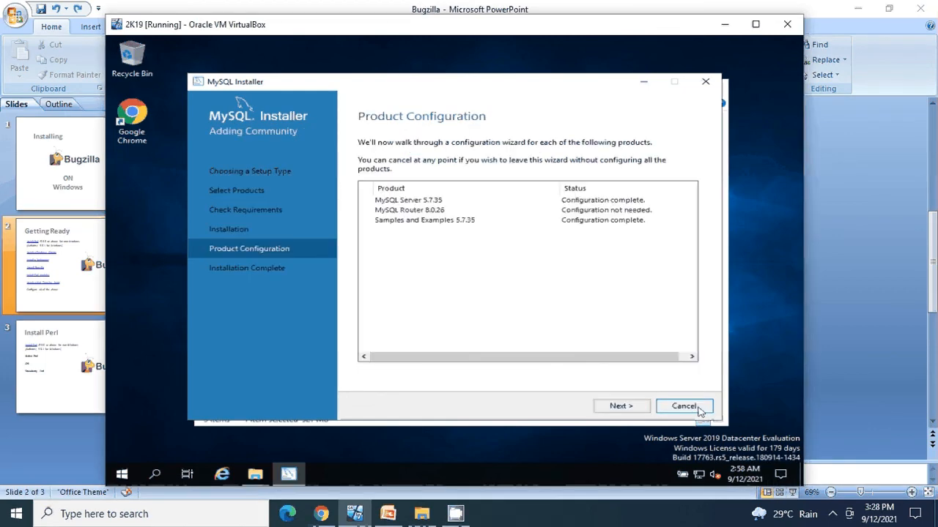
pyautogui.click(641, 408)
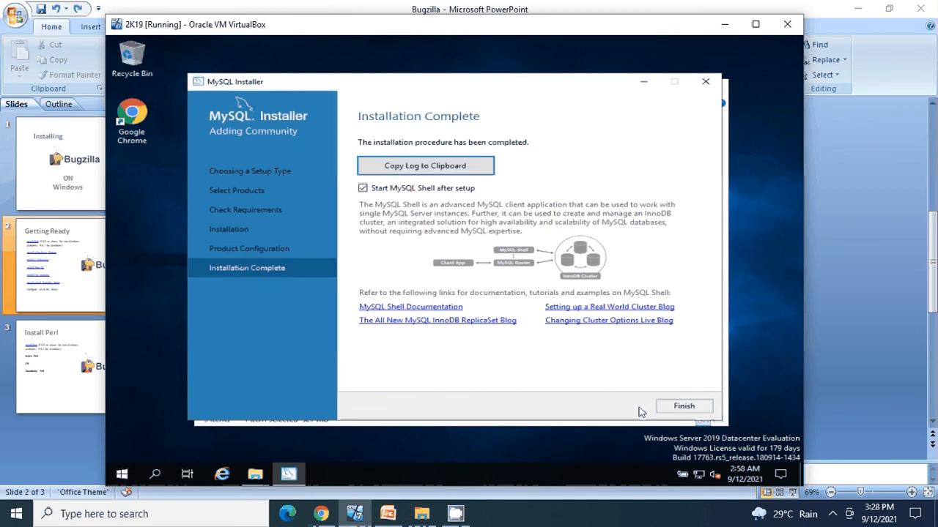